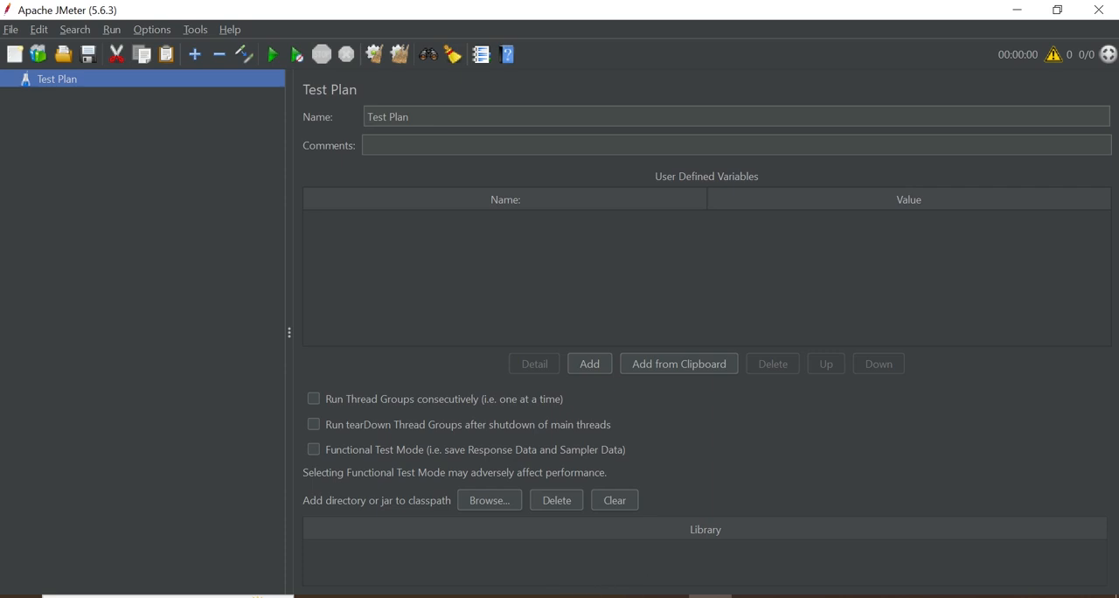
# Switch to Notepad++ and write the line "Step # 1 Add thread group" in the new 2 file
pyautogui.click(622, 596)
pyautogui.write('S')
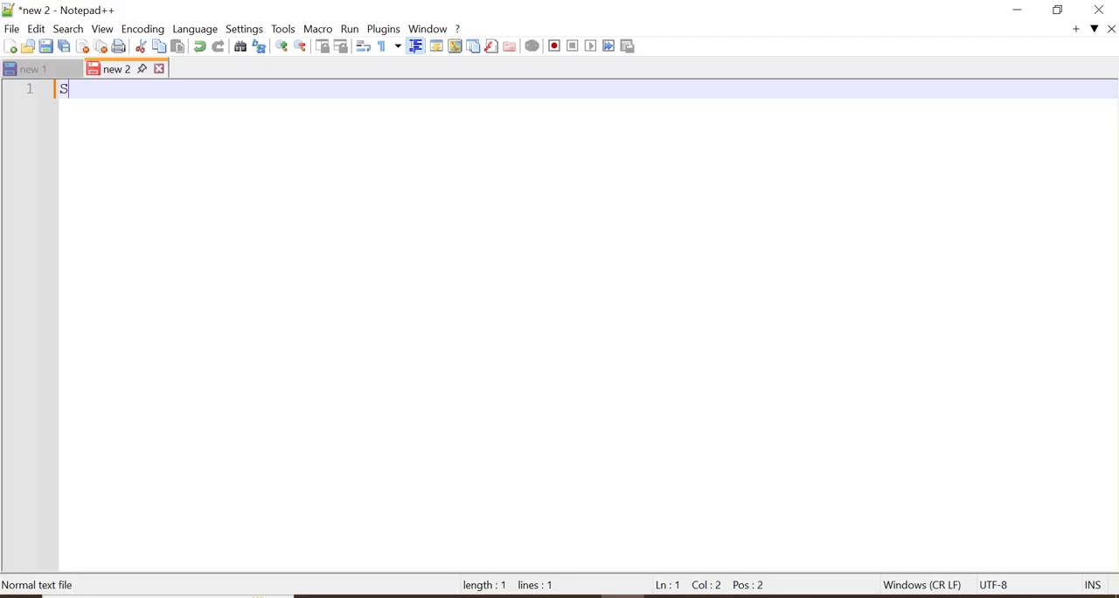
pyautogui.write('tep # 1 Add thr')
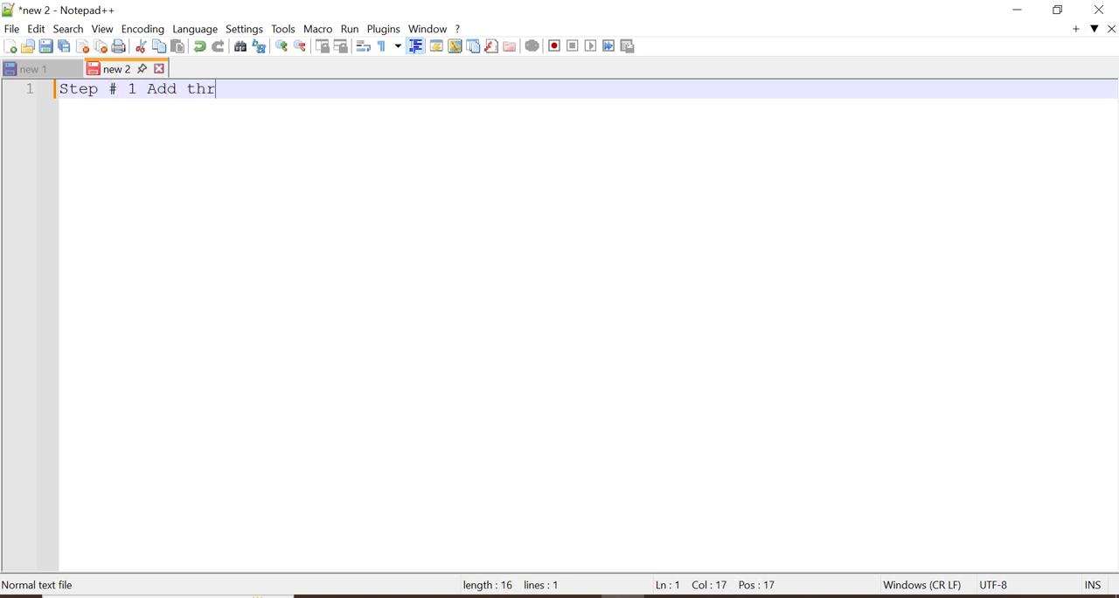
pyautogui.write('ead group')
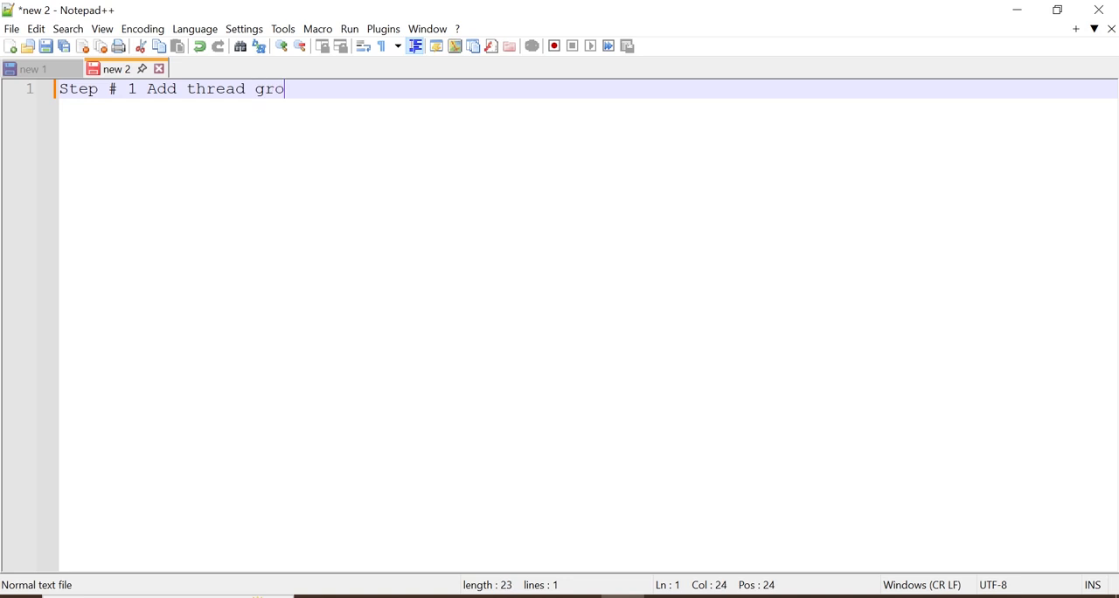
# Insert the heading "Generate dynamic email address using time function in jmeter" above the Step # 1 line, separated by a blank line
pyautogui.press('Home')
pyautogui.press('Return')
pyautogui.press('Return')
pyautogui.press('Up')
pyautogui.press('Up')
pyautogui.write('Gnerate')
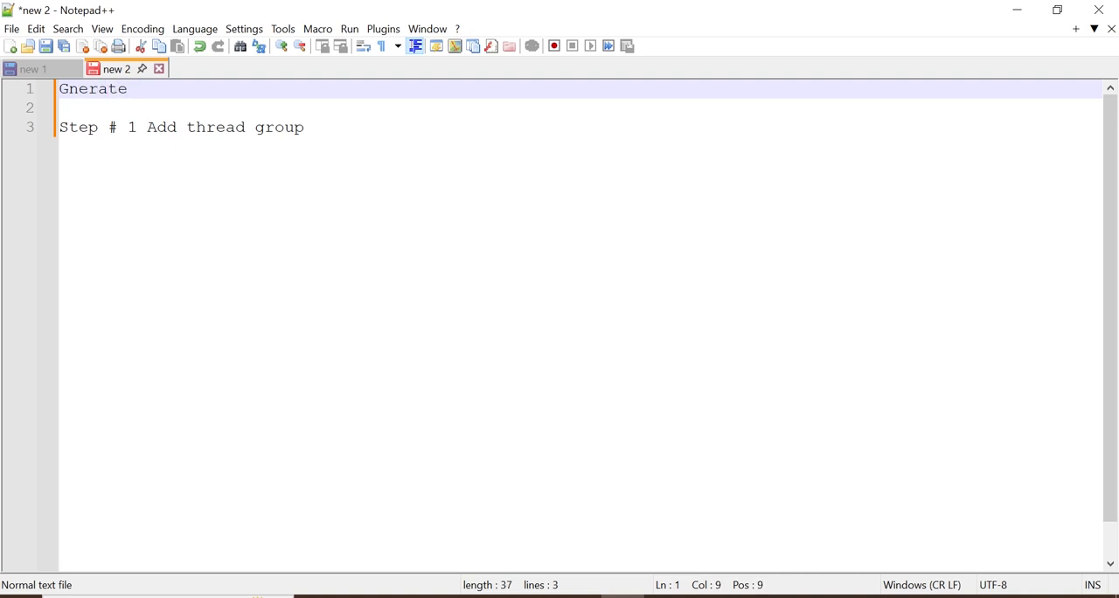
pyautogui.press('BackSpace')
pyautogui.press('BackSpace')
pyautogui.press('BackSpace')
pyautogui.press('BackSpace')
pyautogui.press('BackSpace')
pyautogui.press('BackSpace')
pyautogui.press('BackSpace')
pyautogui.write('enerate dynamic ')
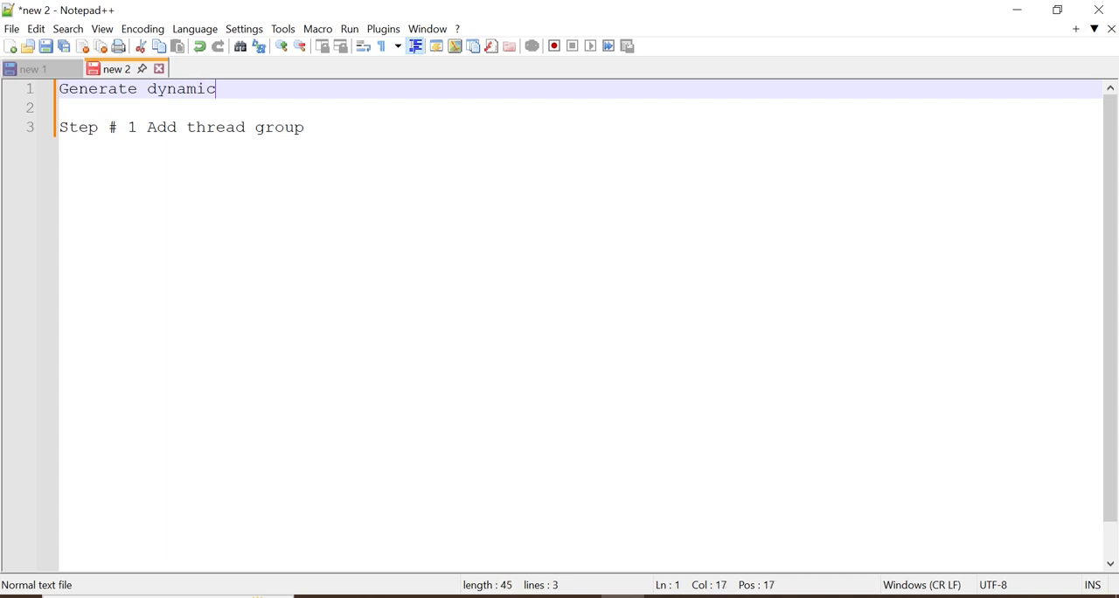
pyautogui.write('email ad')
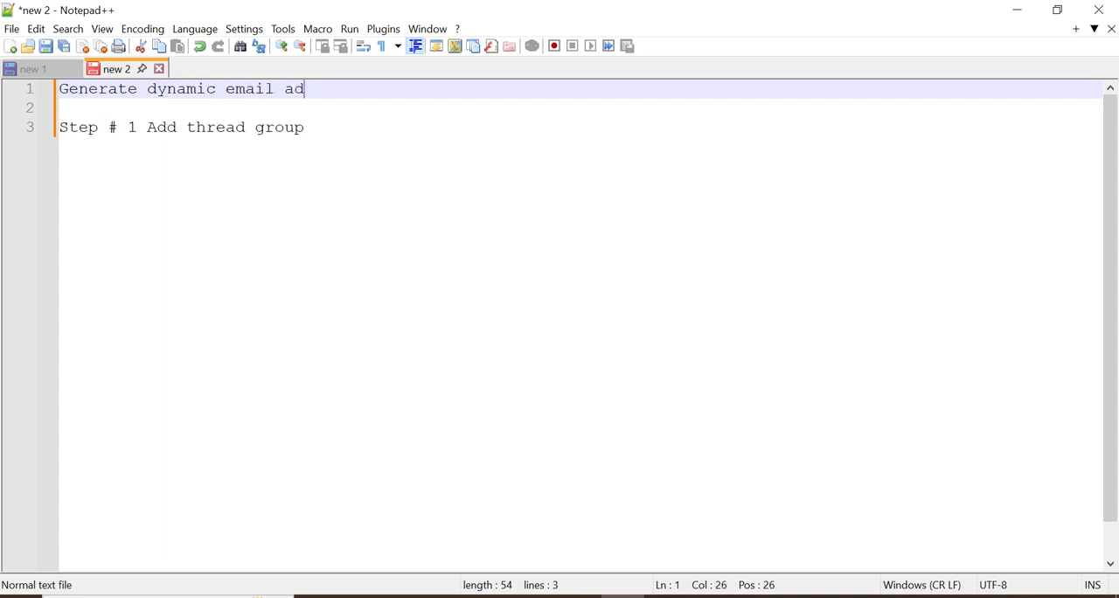
pyautogui.write('dress using time  function in jmeter')
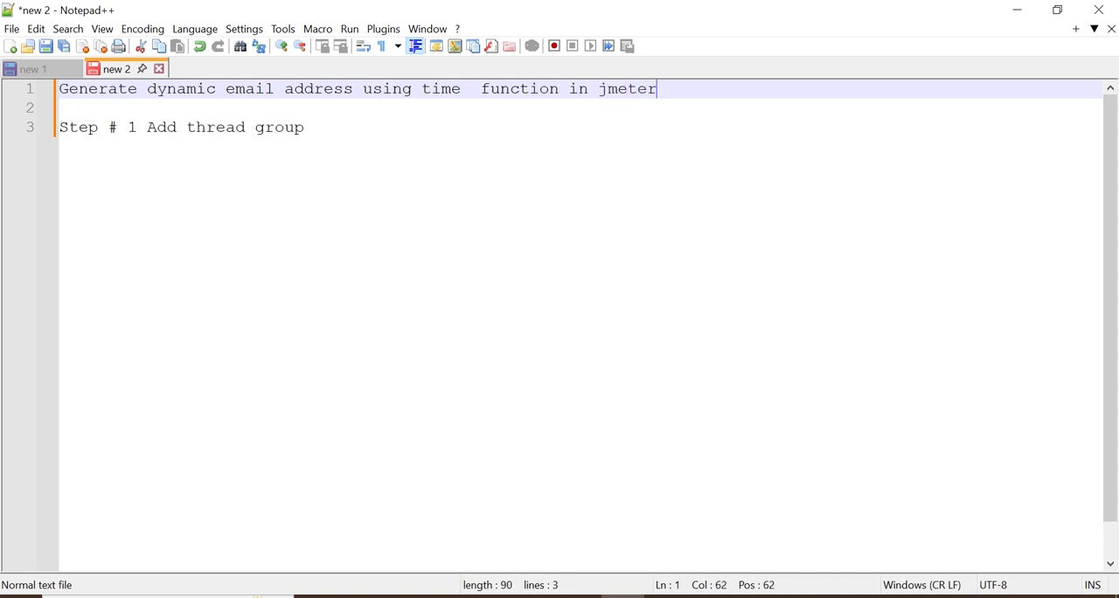
# Switch to JMeter and add a Thread Group to the Test Plan, keeping its default number of threads
pyautogui.click(710, 596)
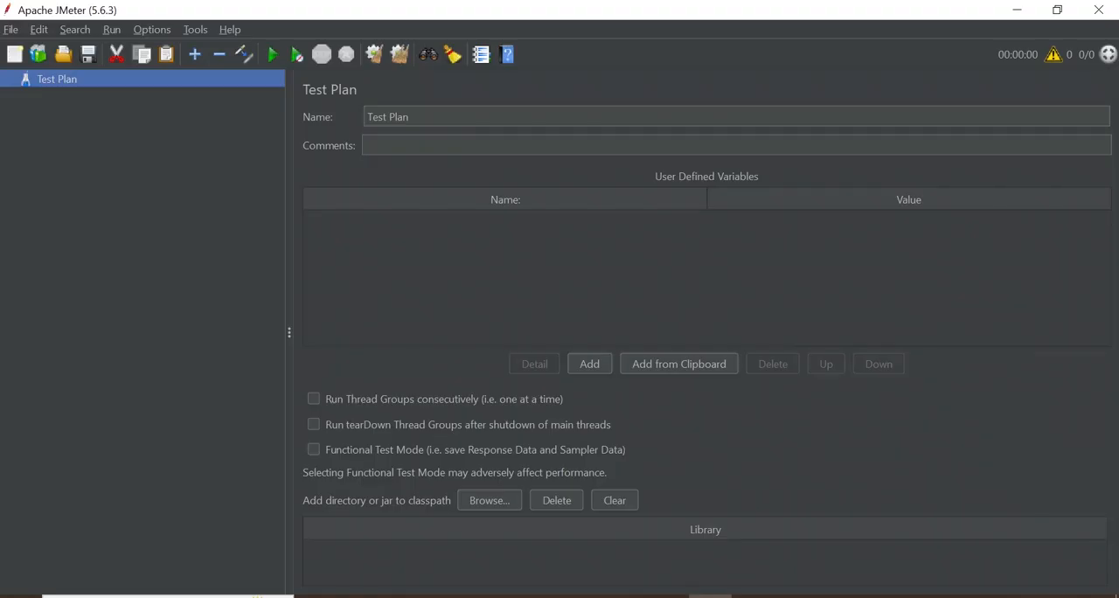
pyautogui.rightClick(51, 81)
pyautogui.moveTo(119, 88)
pyautogui.moveTo(318, 90)
pyautogui.click(455, 108)
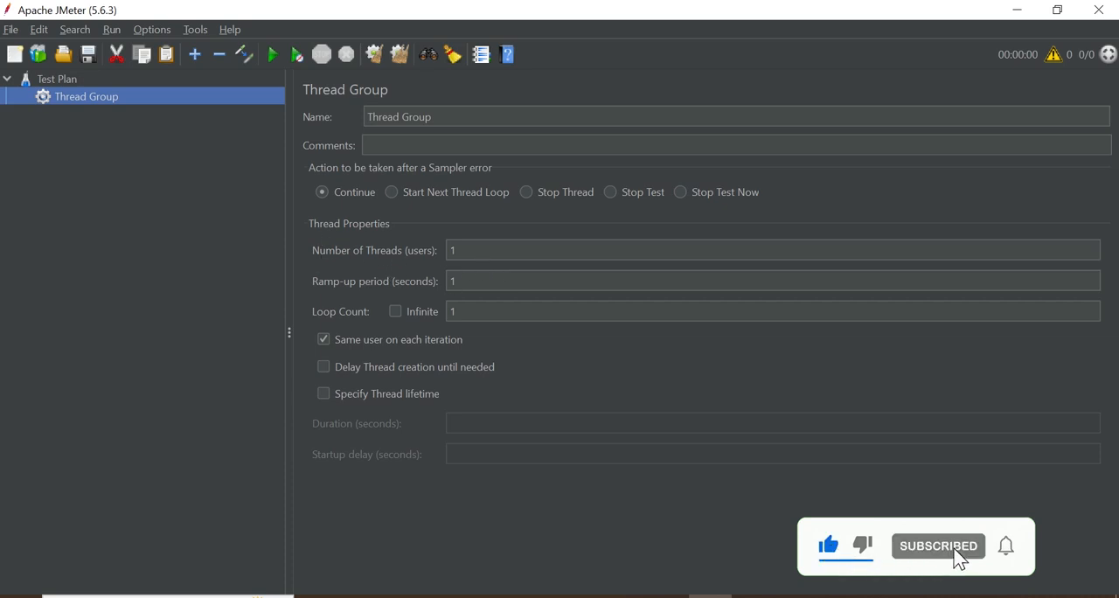
pyautogui.click(462, 251)
pyautogui.doubleClick(463, 252)
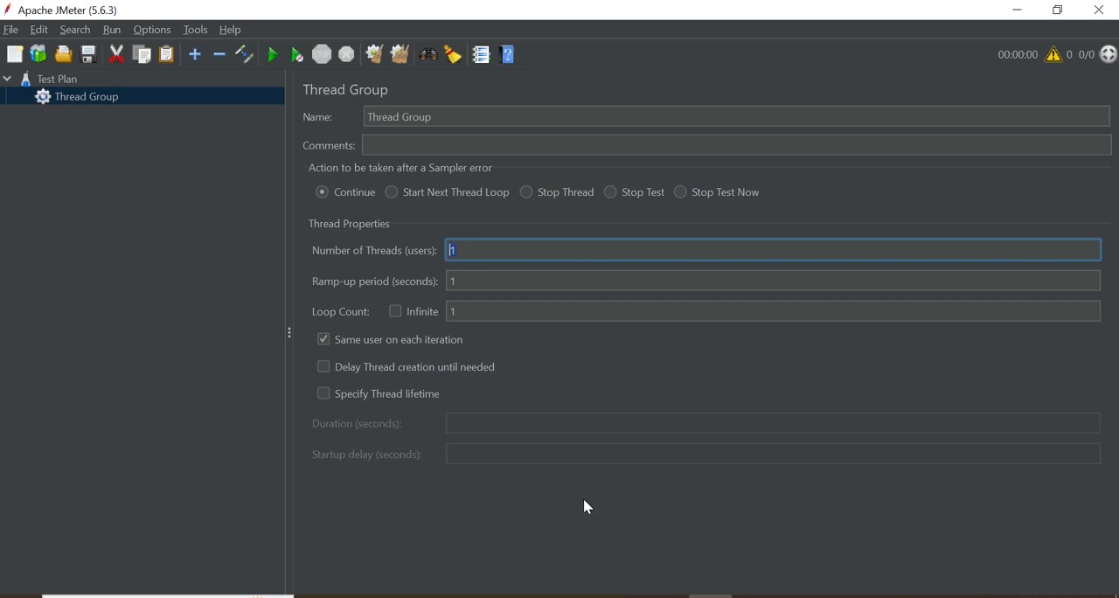
# Switch to Notepad++ and add the lines "Step # 2" and "Add HTTP HEADER MANAGER" below the first step, separated by blank lines
pyautogui.click(623, 596)
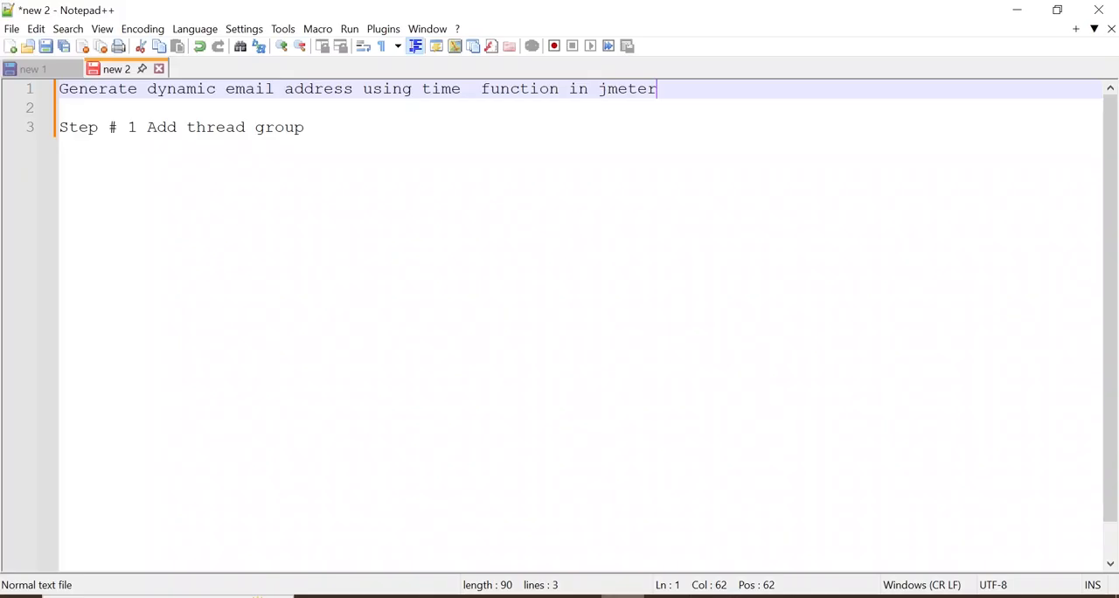
pyautogui.click(417, 130)
pyautogui.press('Return')
pyautogui.press('Return')
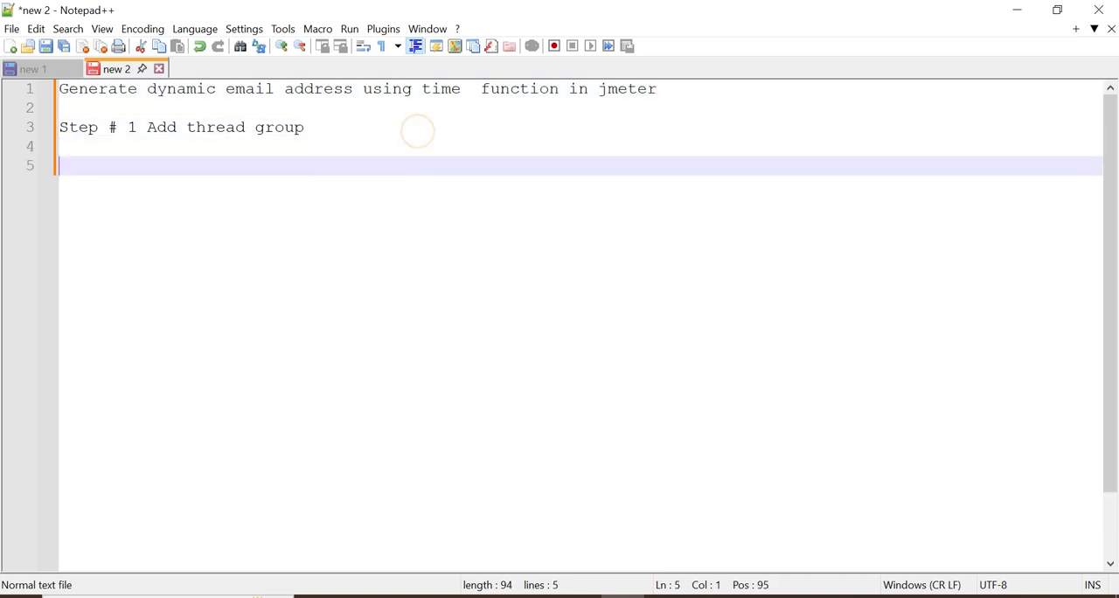
pyautogui.write('Step # 2')
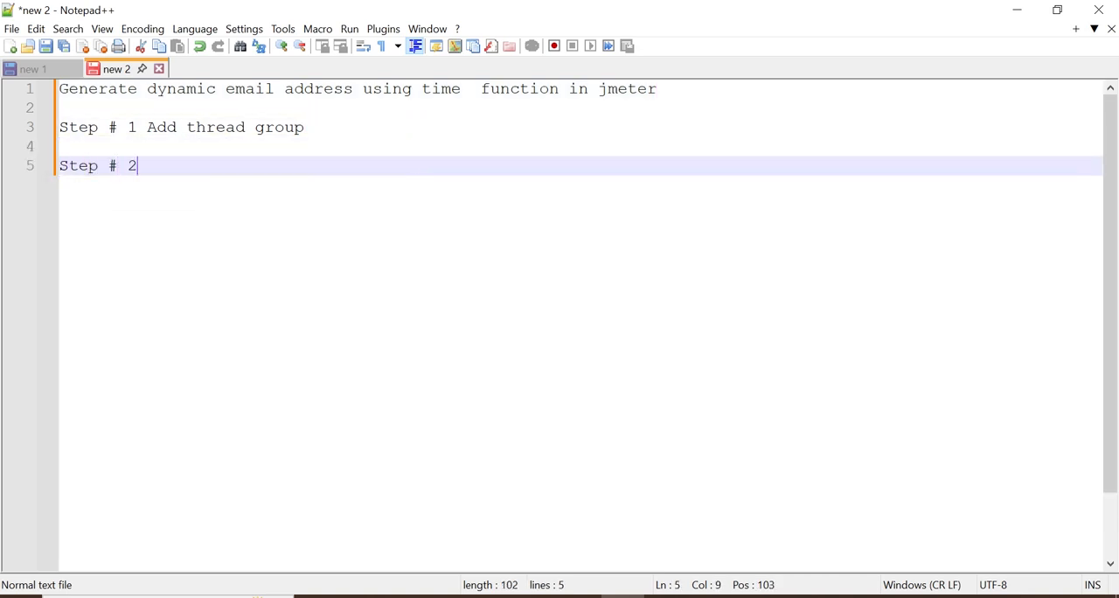
pyautogui.press('Return')
pyautogui.press('Return')
pyautogui.write('A')
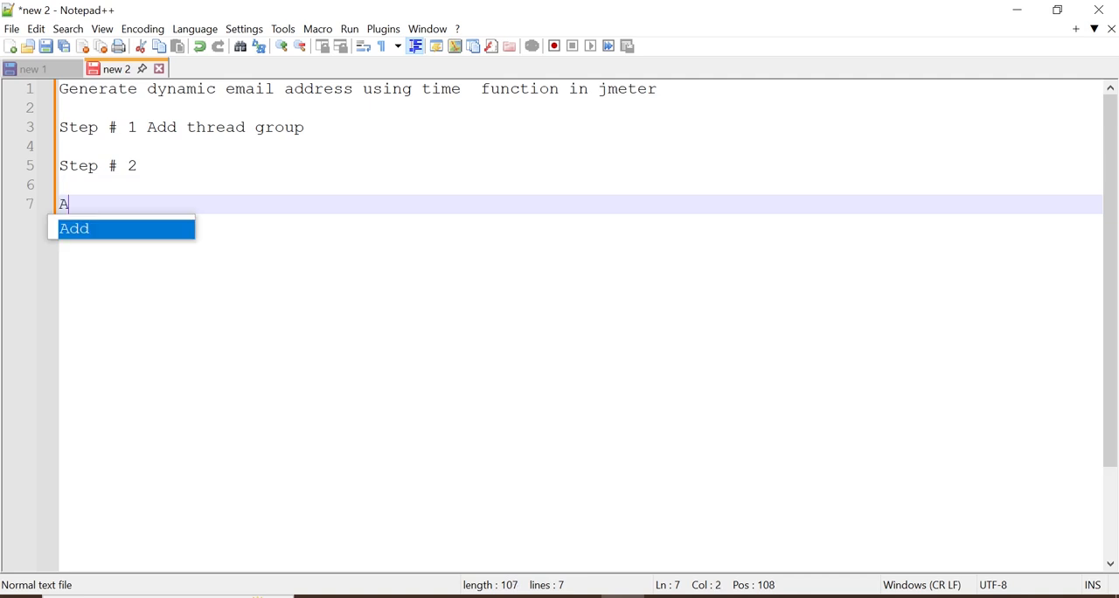
pyautogui.write('dd HTT')
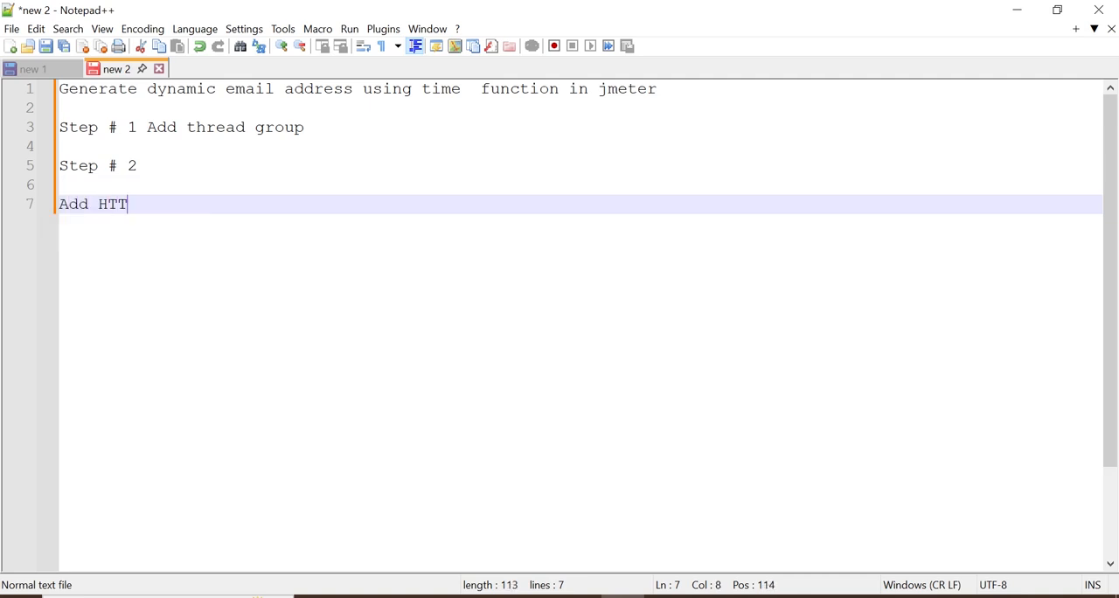
pyautogui.write('P HEADER MANAGER')
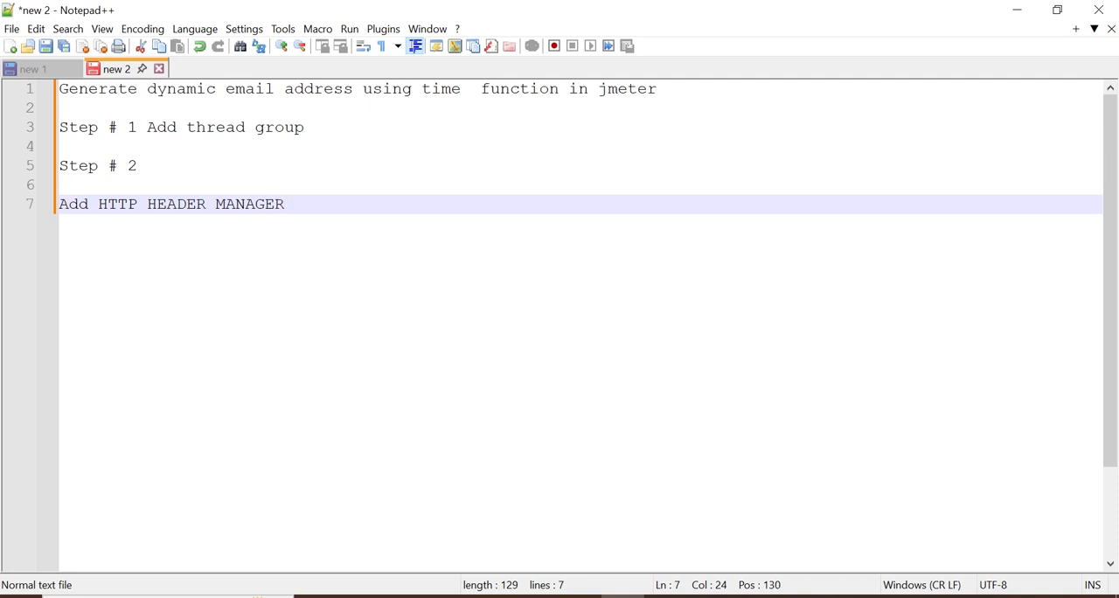
# Switch to JMeter, add an HTTP Header Manager to the Thread Group and insert an empty header row in it
pyautogui.click(710, 595)
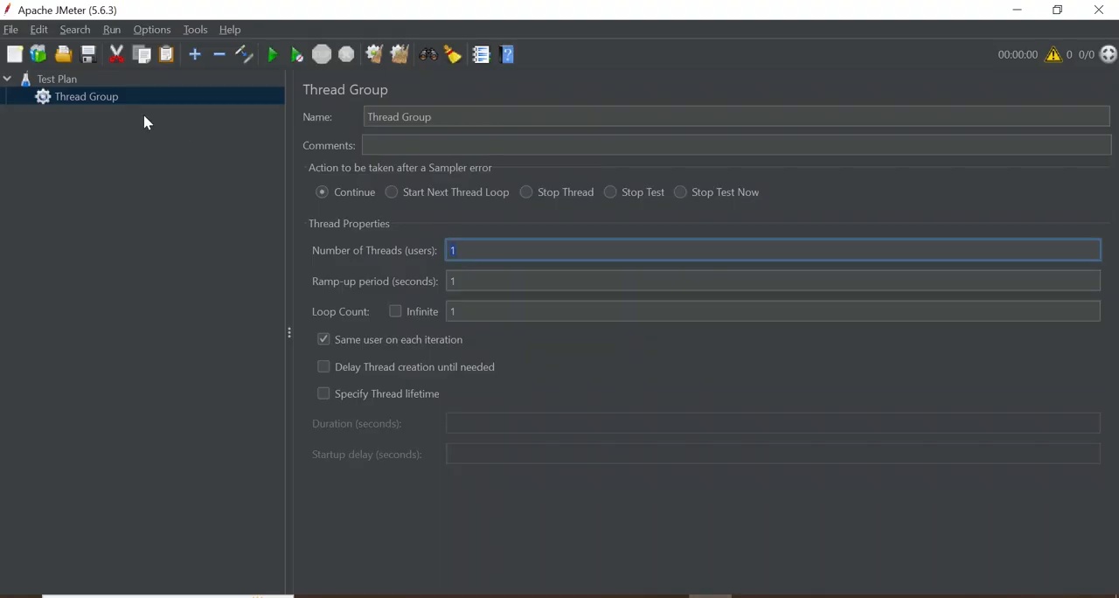
pyautogui.rightClick(79, 103)
pyautogui.moveTo(221, 104)
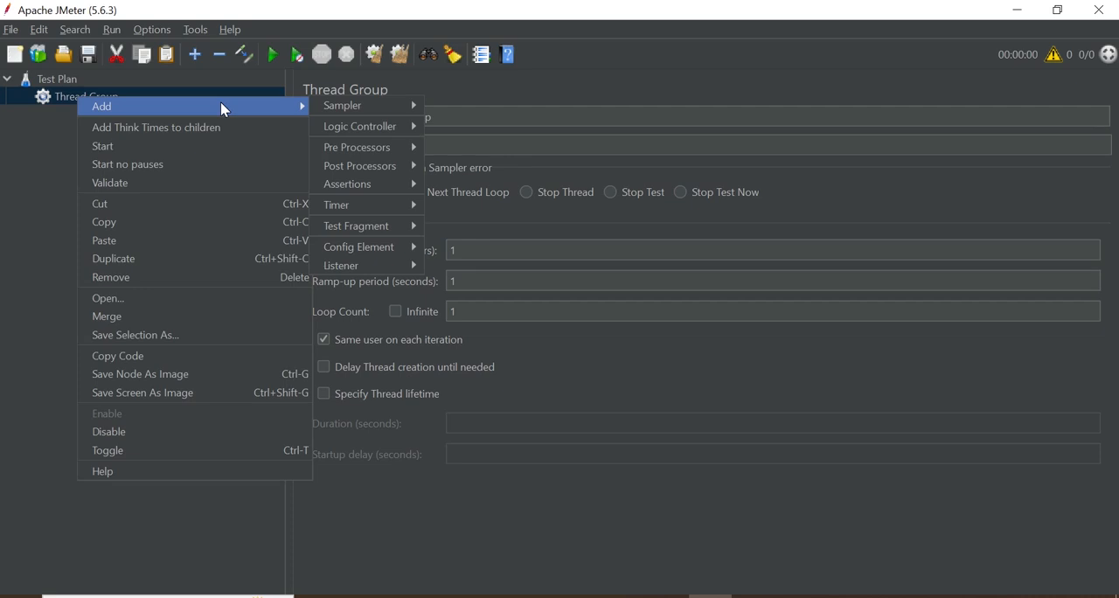
pyautogui.moveTo(368, 247)
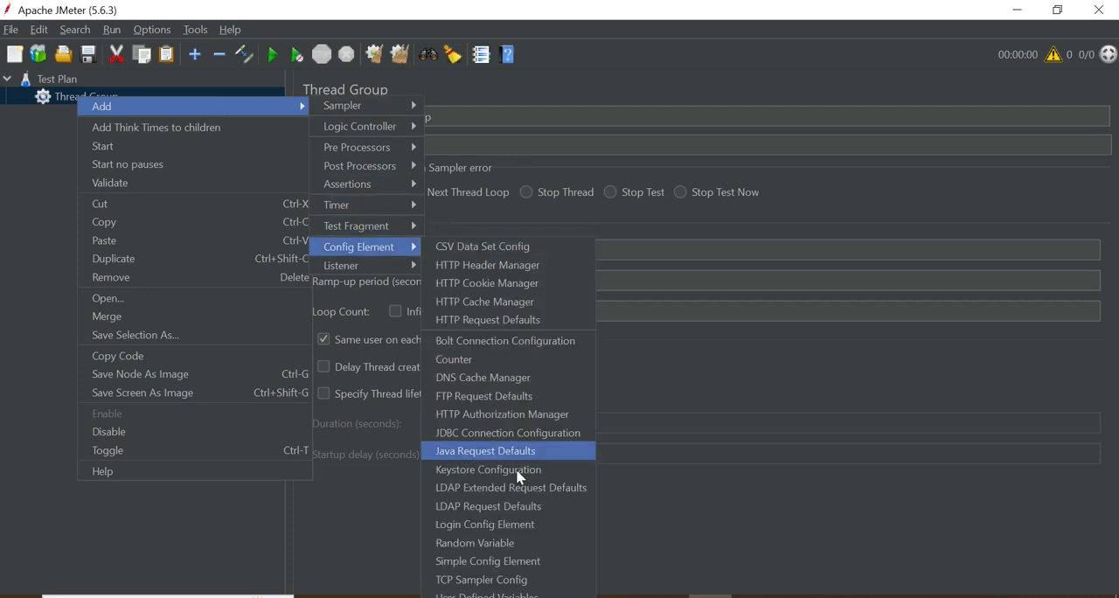
pyautogui.moveTo(365, 194)
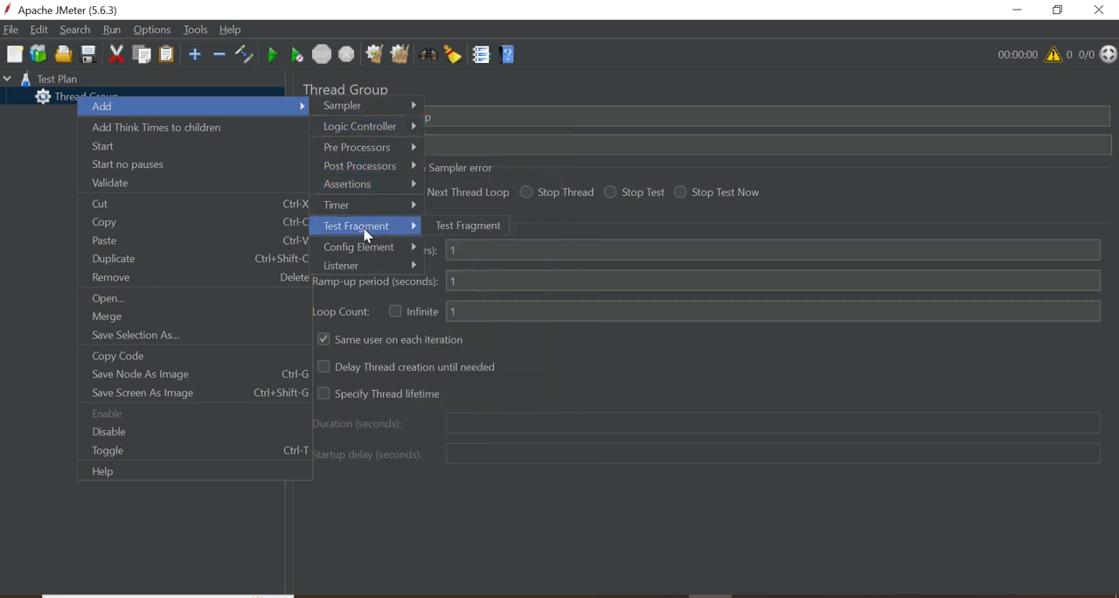
pyautogui.click(477, 266)
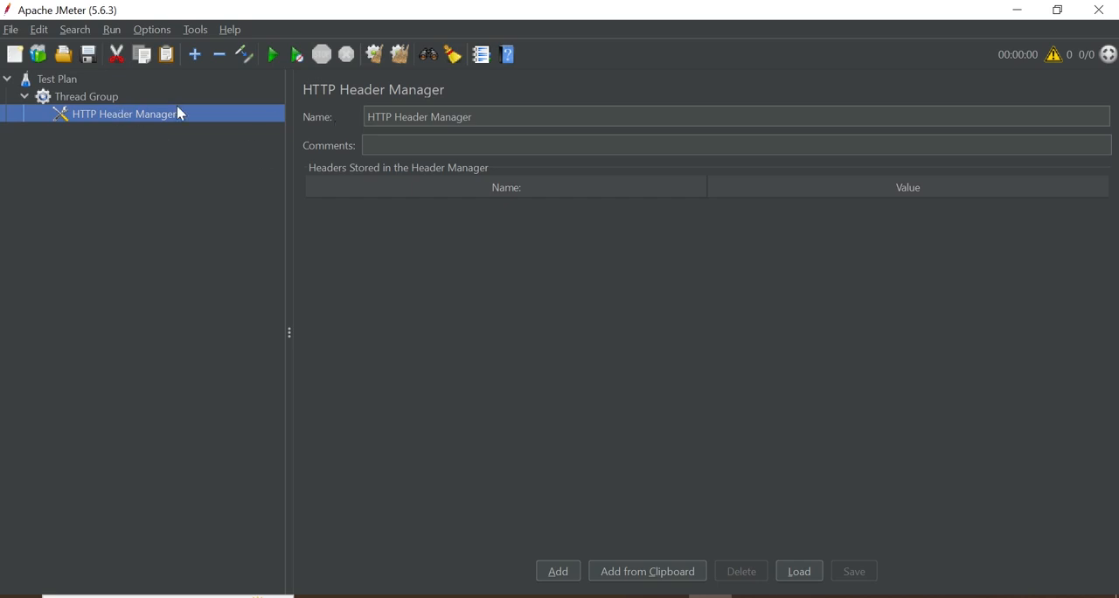
pyautogui.moveTo(487, 117); pyautogui.dragTo(366, 117)
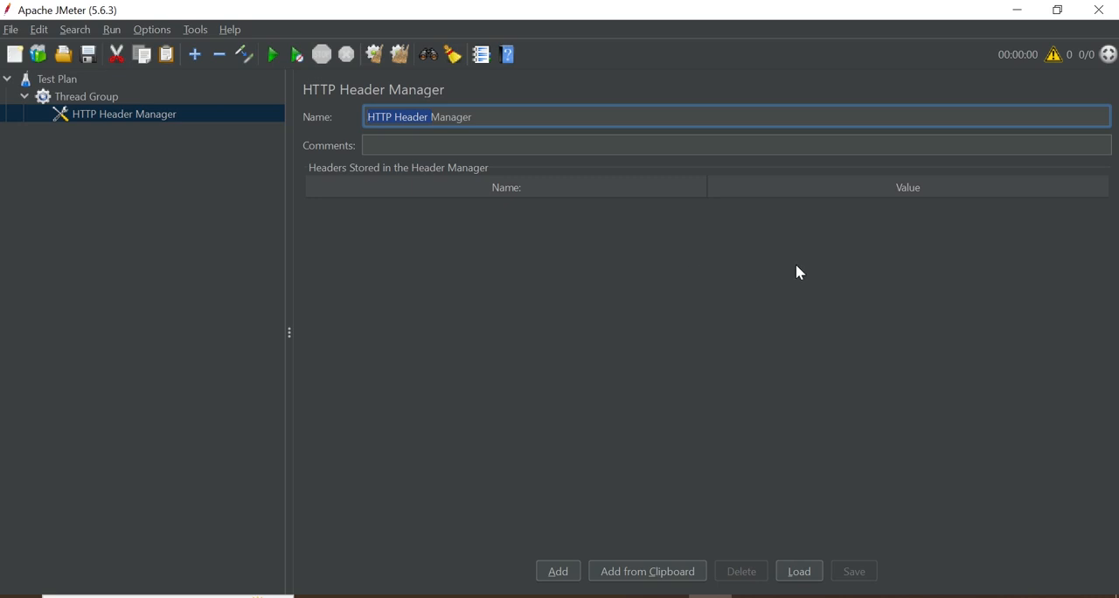
pyautogui.click(569, 571)
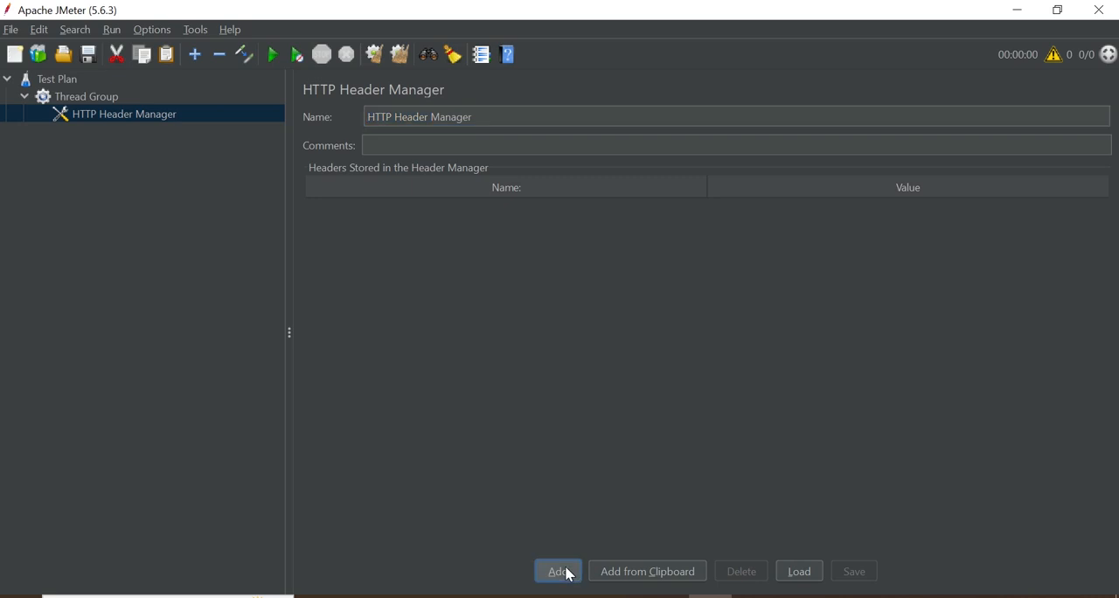
pyautogui.doubleClick(398, 205)
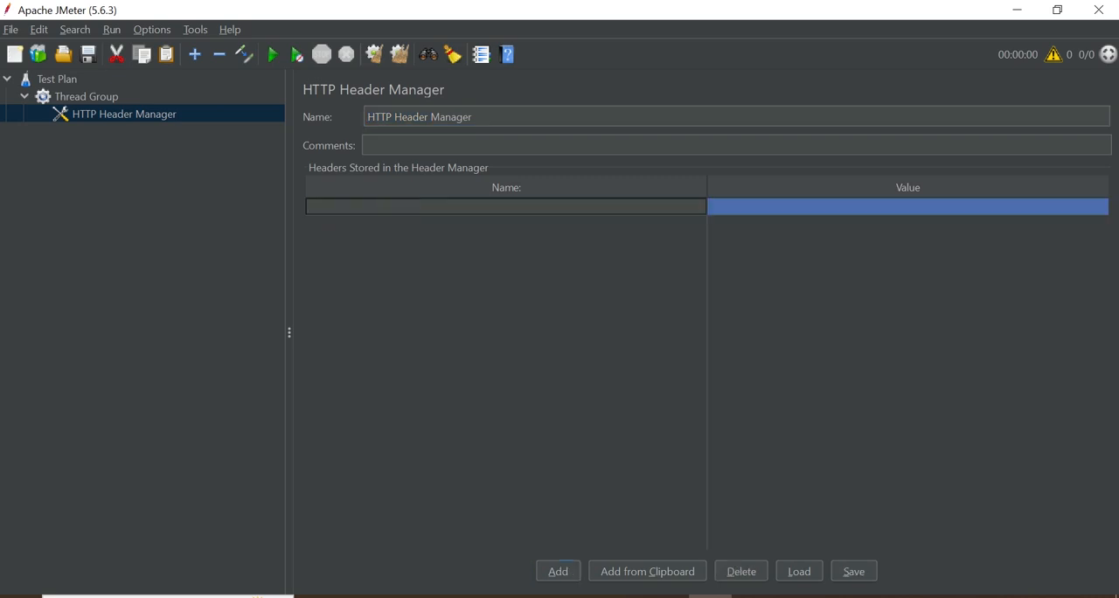
# Switch to the browser and examine the request body and response code of the POST Create example on reqres.in
pyautogui.hotkey('alt', 'Tab')
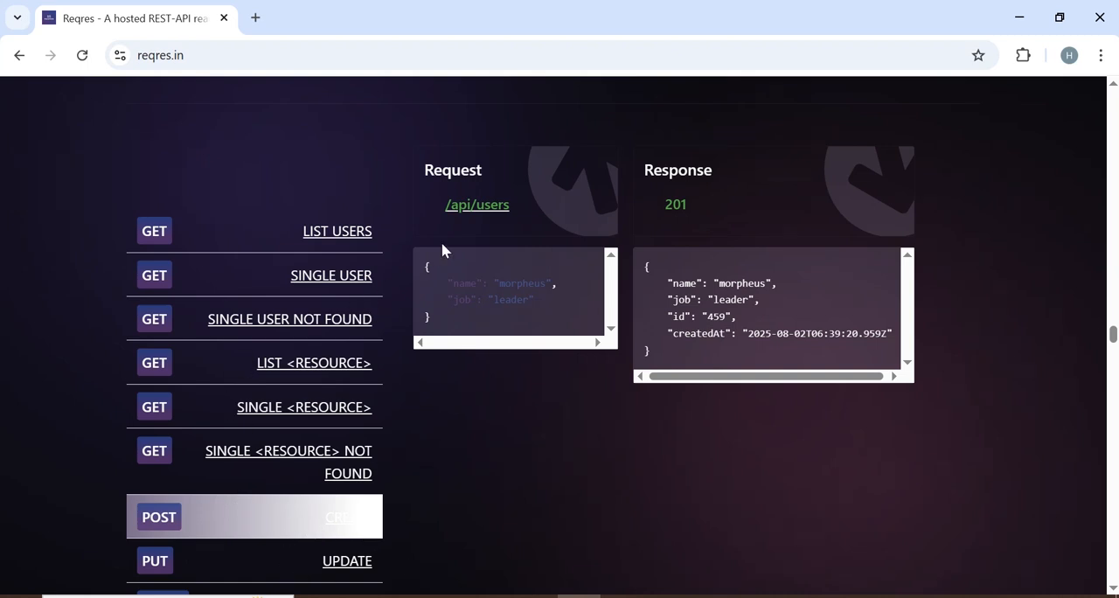
pyautogui.moveTo(457, 285); pyautogui.dragTo(505, 299)
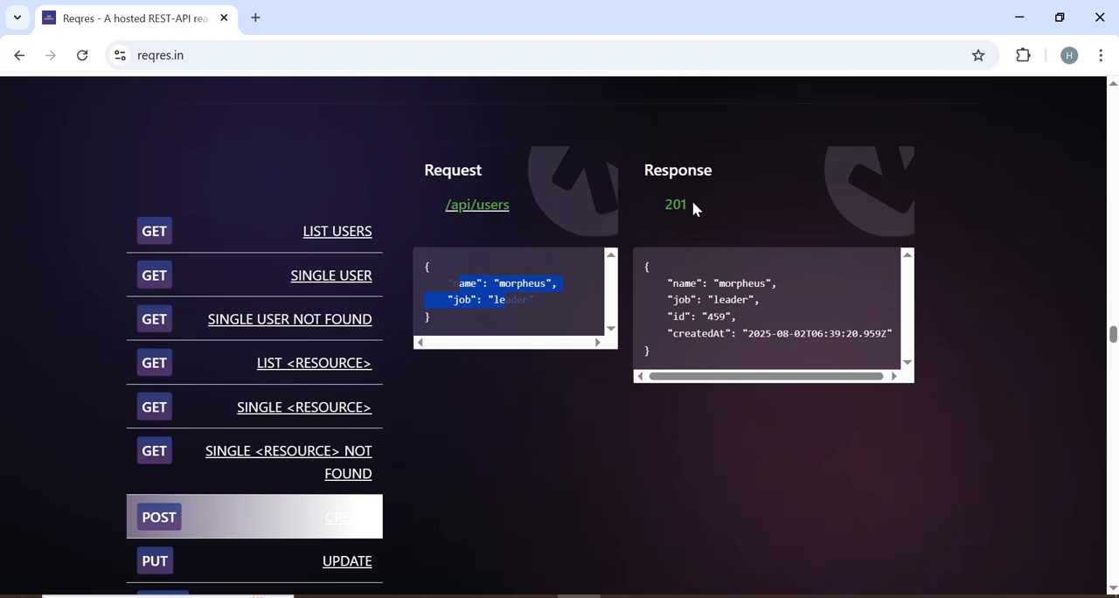
pyautogui.moveTo(692, 206); pyautogui.dragTo(664, 210)
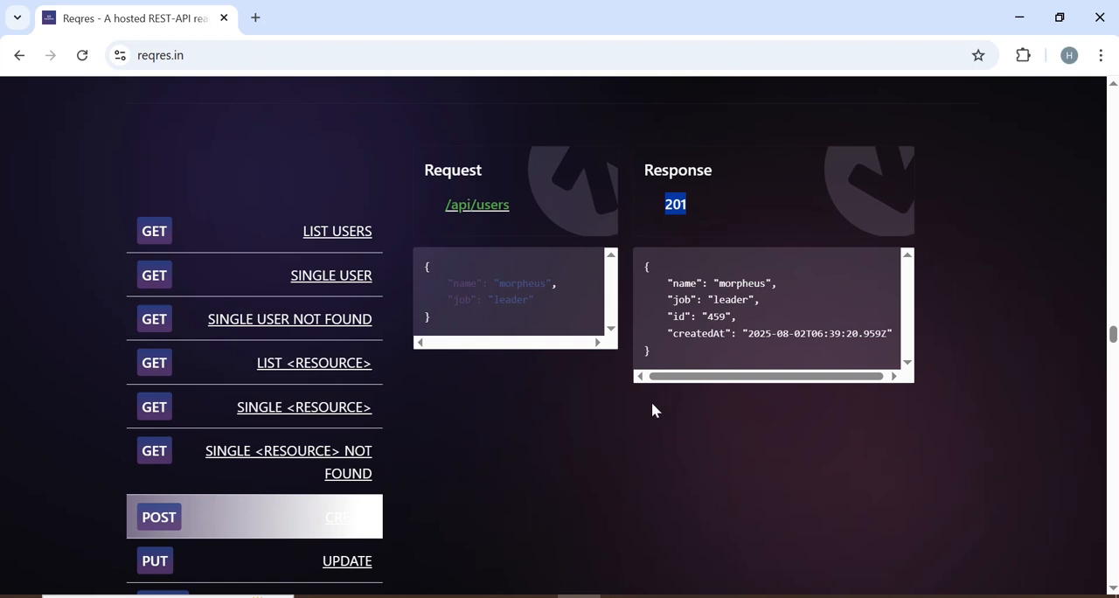
# Switch back to JMeter and fill the header row with the name Content-Type and the value application/json
pyautogui.hotkey('alt', 'Tab')
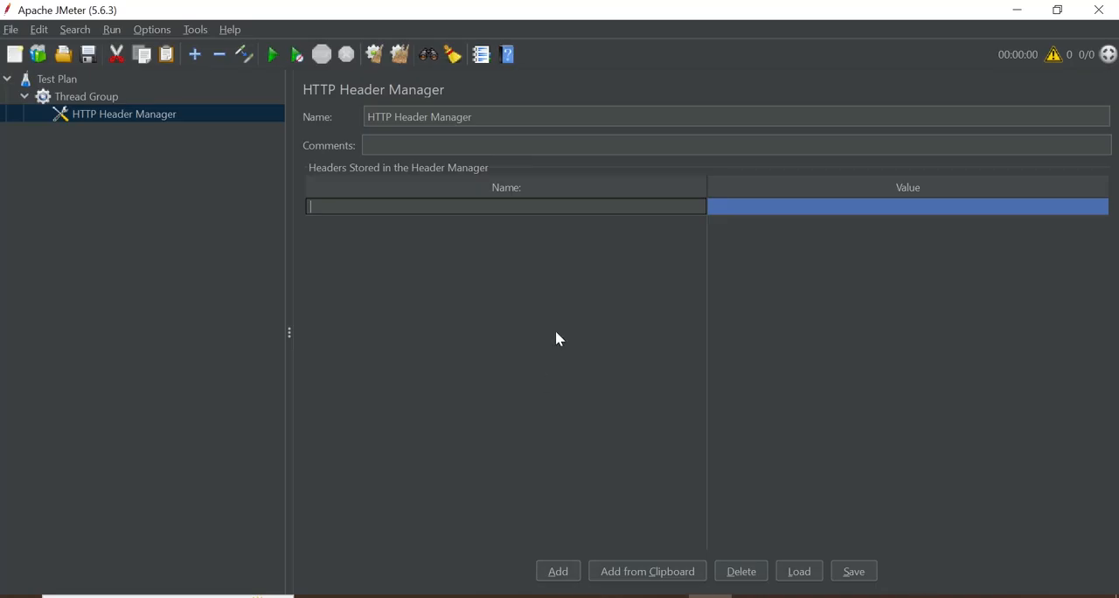
pyautogui.doubleClick(432, 210)
pyautogui.write('Content-Type')
pyautogui.doubleClick(730, 214)
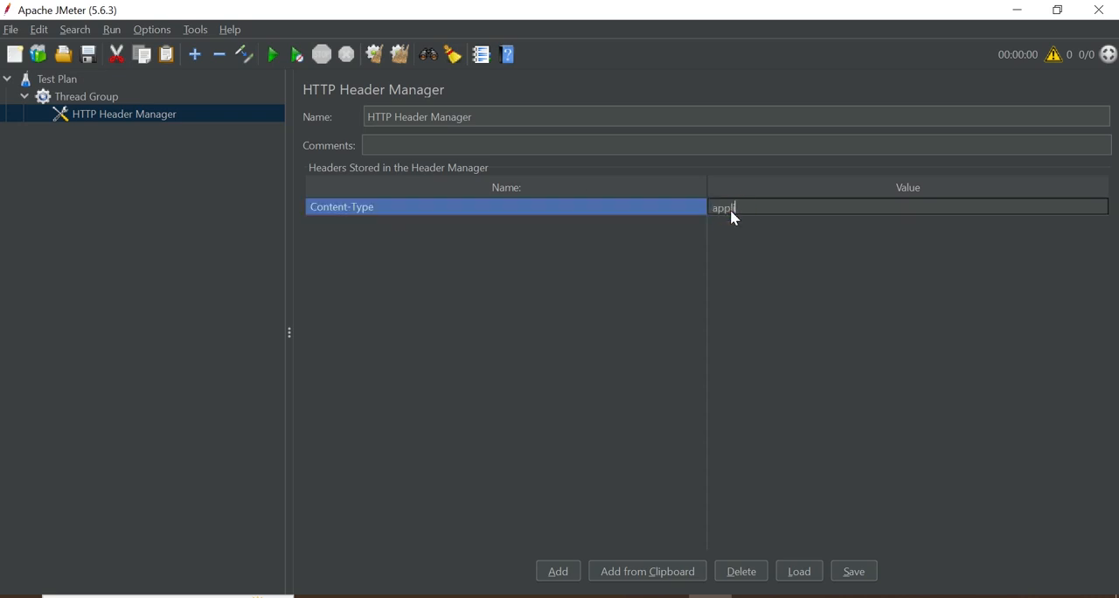
pyautogui.write('application/json')
# Switch to Notepad++ and add the line "Step # 3" below the HTTP HEADER MANAGER note, after a blank line
pyautogui.click(622, 596)
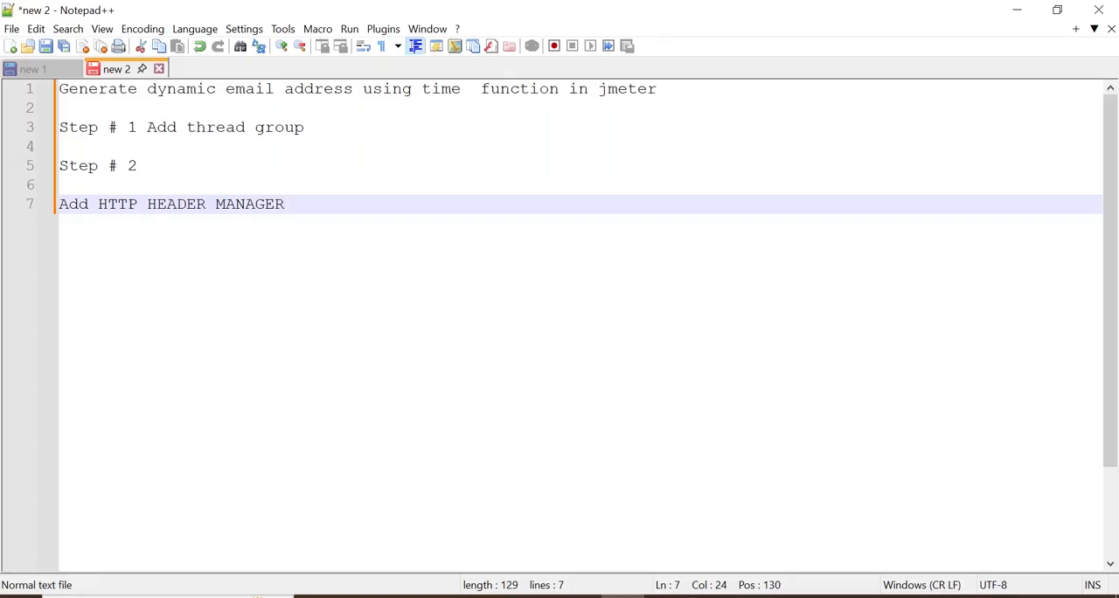
pyautogui.press('Return')
pyautogui.press('Return')
pyautogui.write('Ste')
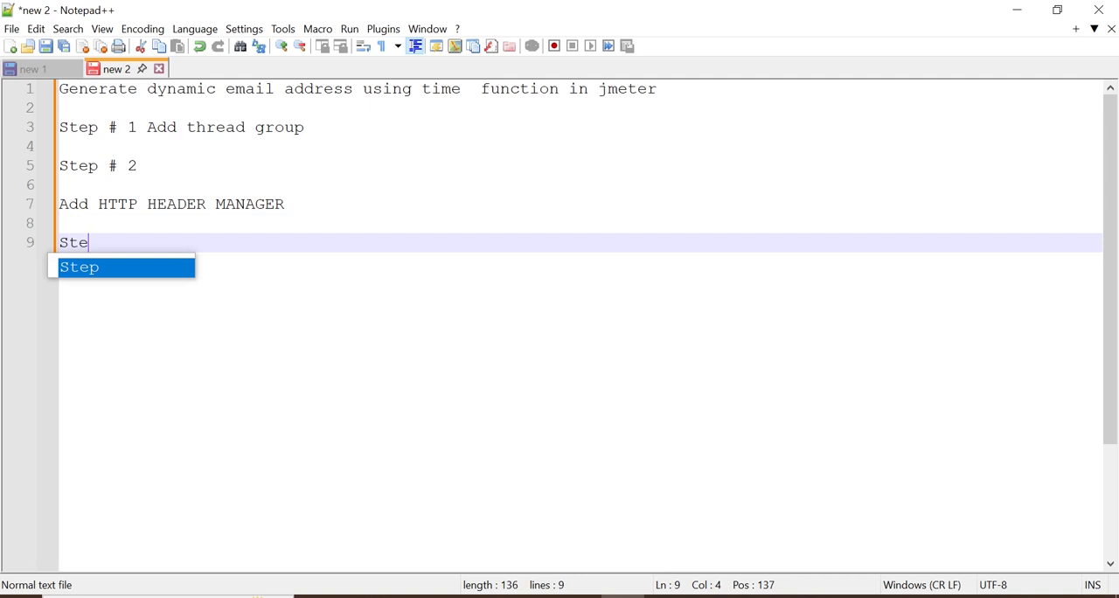
pyautogui.write('p # 3')
# Write "Add user define variable" below the Step # 3 line, after a blank line
pyautogui.press('Return')
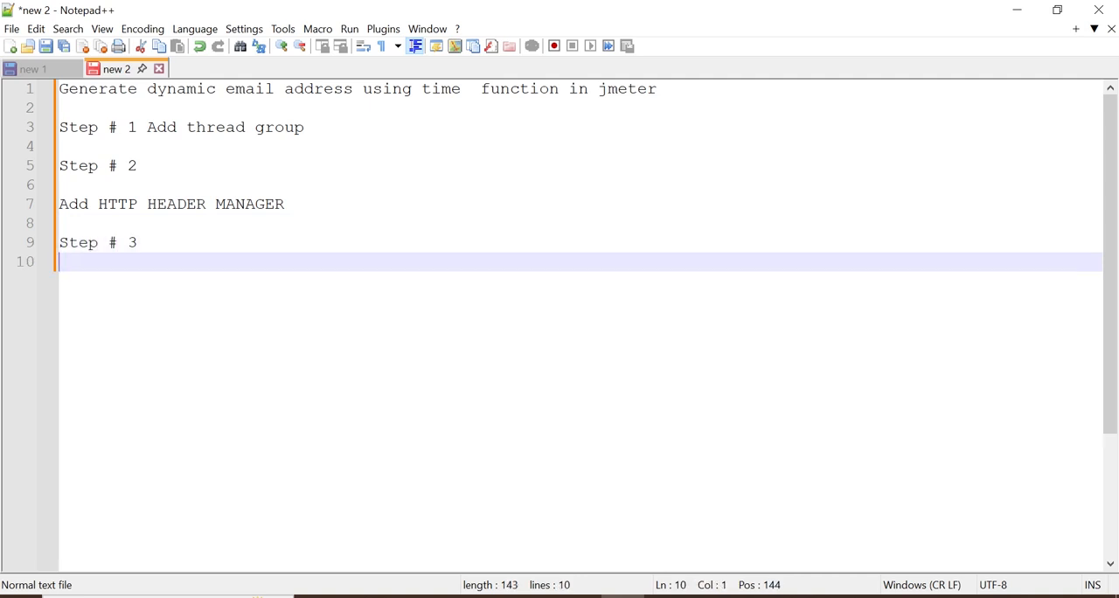
pyautogui.press('Return')
pyautogui.write('A')
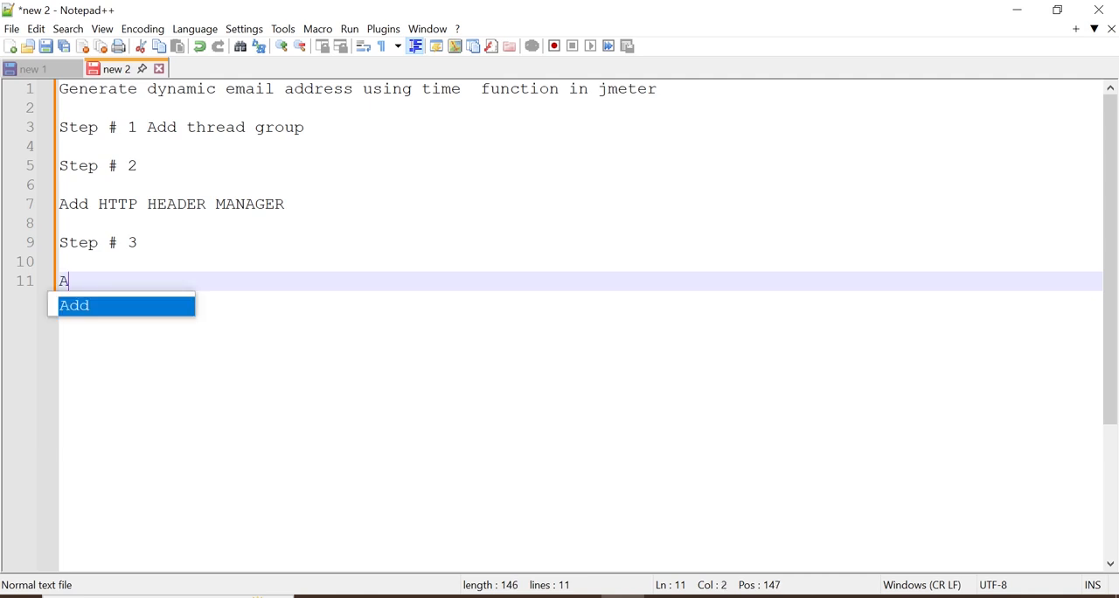
pyautogui.write('dd user denin')
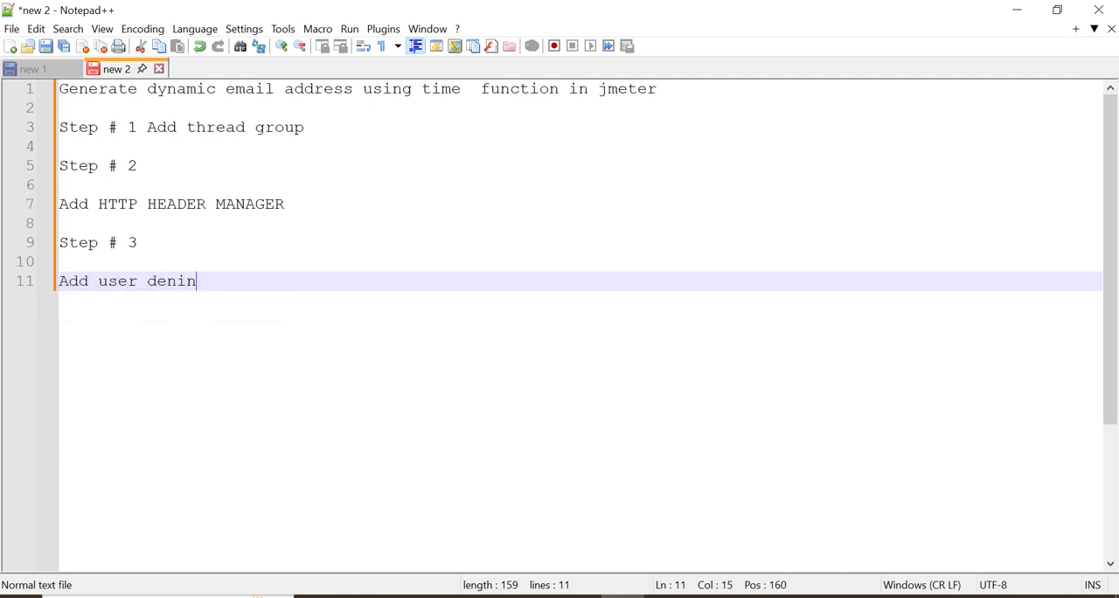
pyautogui.press('BackSpace')
pyautogui.press('BackSpace')
pyautogui.press('BackSpace')
pyautogui.write('fine variable')
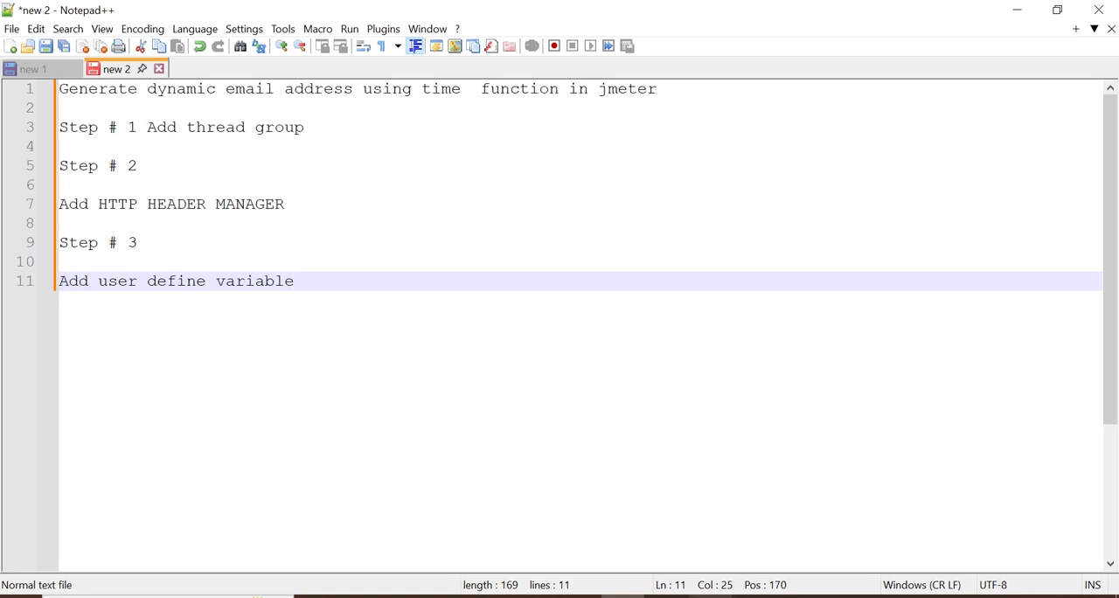
# Switch to JMeter and add a User Defined Variables config element to the Thread Group
pyautogui.click(709, 596)
pyautogui.click(102, 100)
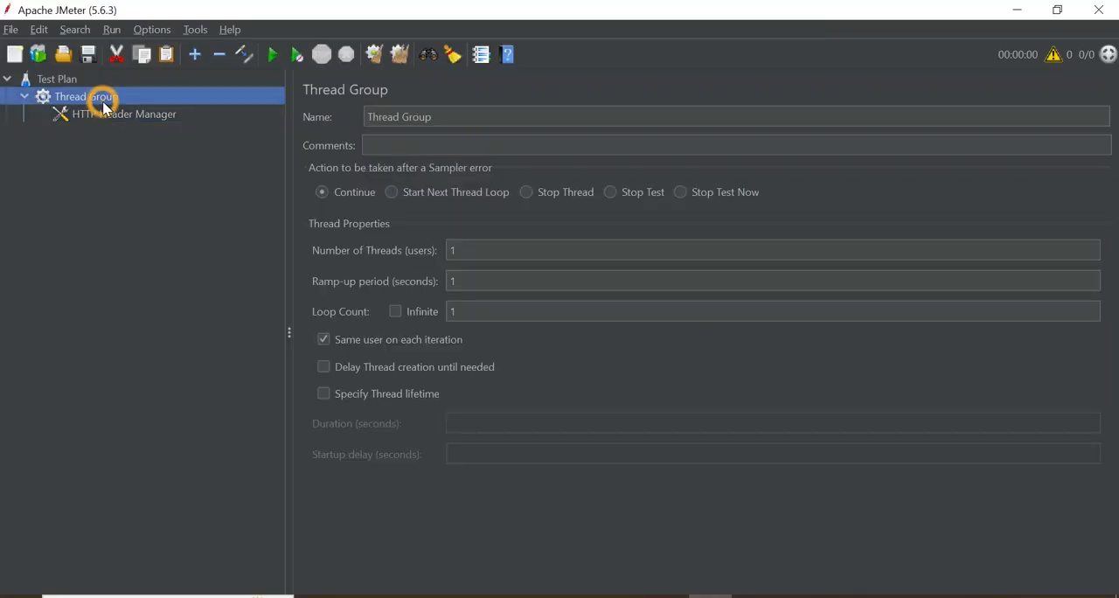
pyautogui.rightClick(103, 102)
pyautogui.moveTo(238, 103)
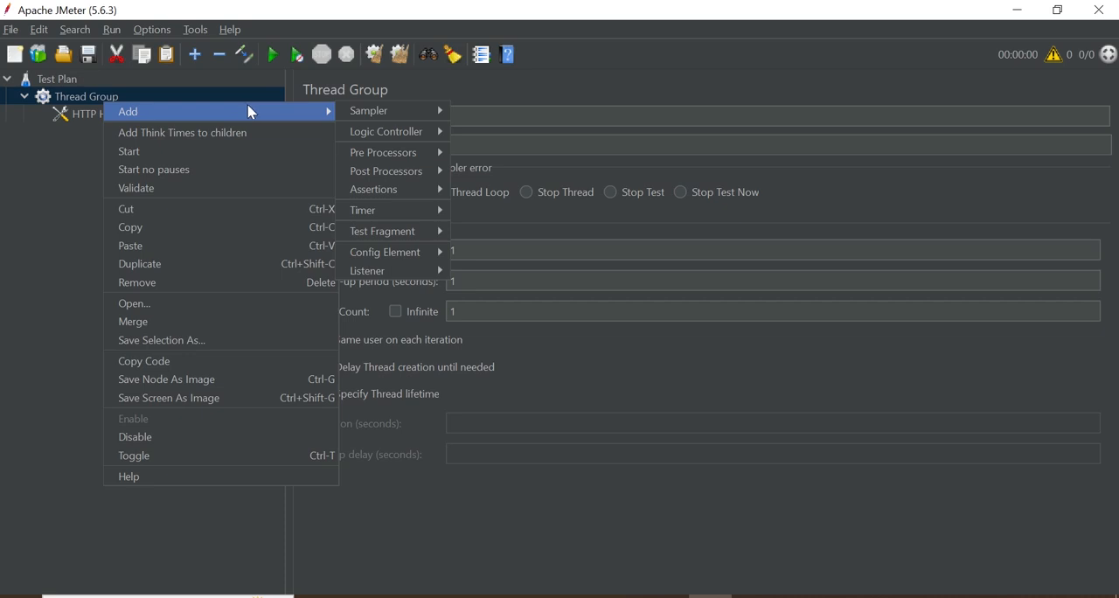
pyautogui.moveTo(393, 259)
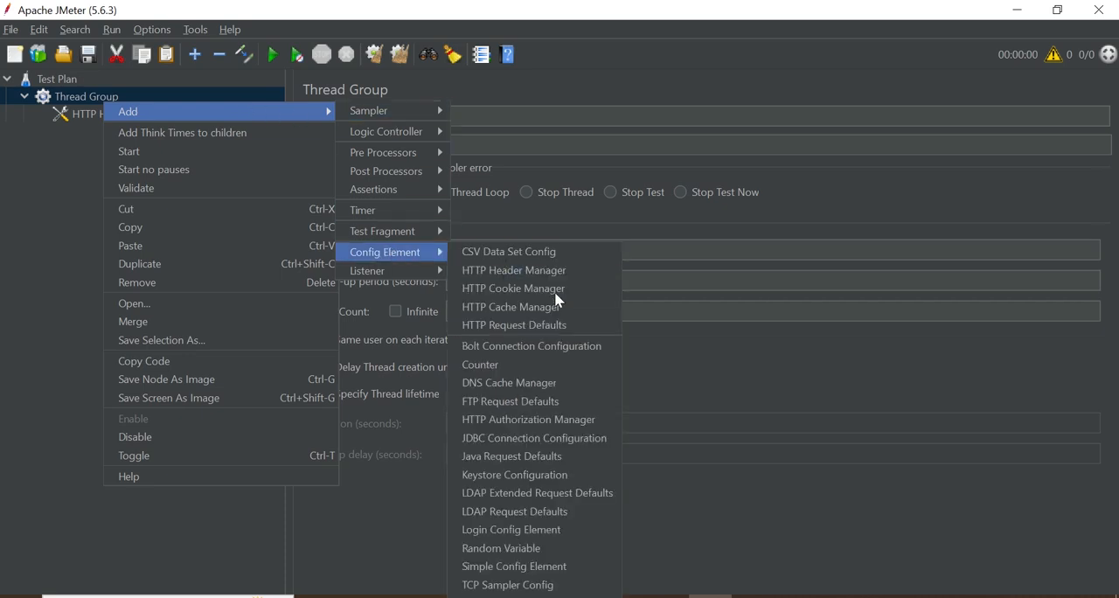
pyautogui.click(525, 595)
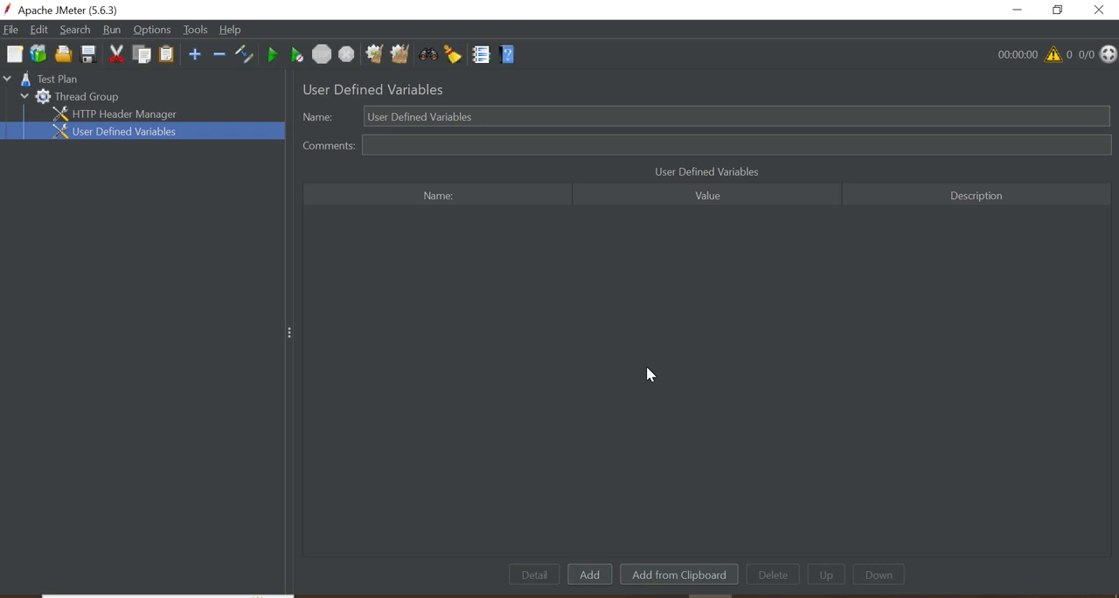
# Add a row to the User Defined Variables table and name the variable email
pyautogui.click(590, 574)
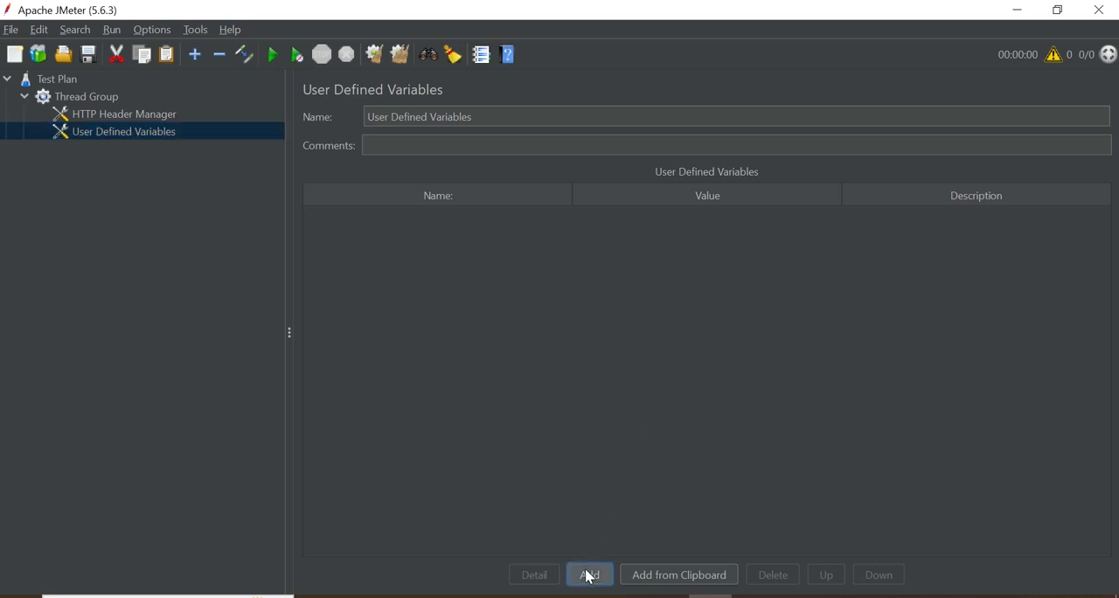
pyautogui.doubleClick(382, 212)
pyautogui.write('email')
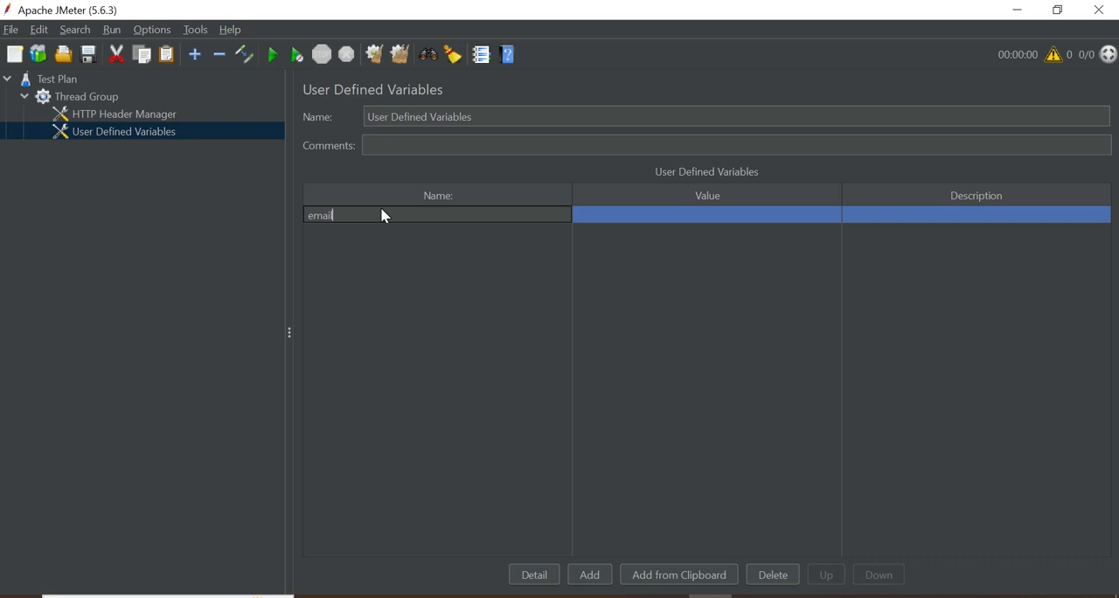
# Enter user${__time(,)} as the value of the email variable
pyautogui.doubleClick(595, 216)
pyautogui.write('$')
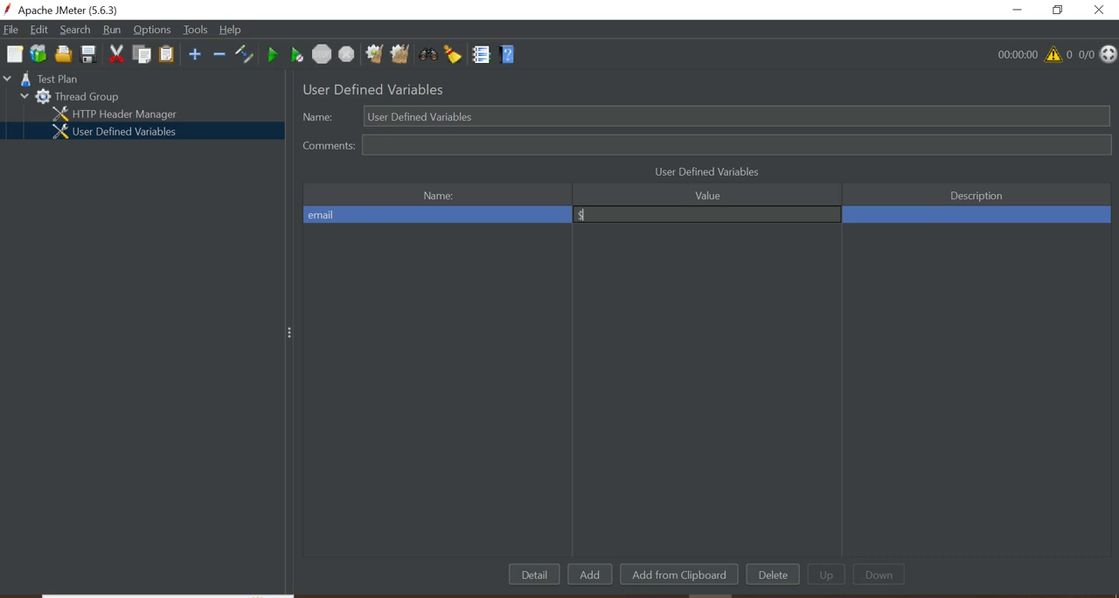
pyautogui.press('BackSpace')
pyautogui.write('user${__time(,)}')
pyautogui.click(654, 215)
pyautogui.write('@example.com')
pyautogui.press('BackSpace')
pyautogui.press('BackSpace')
pyautogui.press('BackSpace')
pyautogui.press('BackSpace')
pyautogui.press('BackSpace')
pyautogui.press('BackSpace')
pyautogui.press('BackSpace')
pyautogui.press('BackSpace')
pyautogui.press('BackSpace')
pyautogui.press('BackSpace')
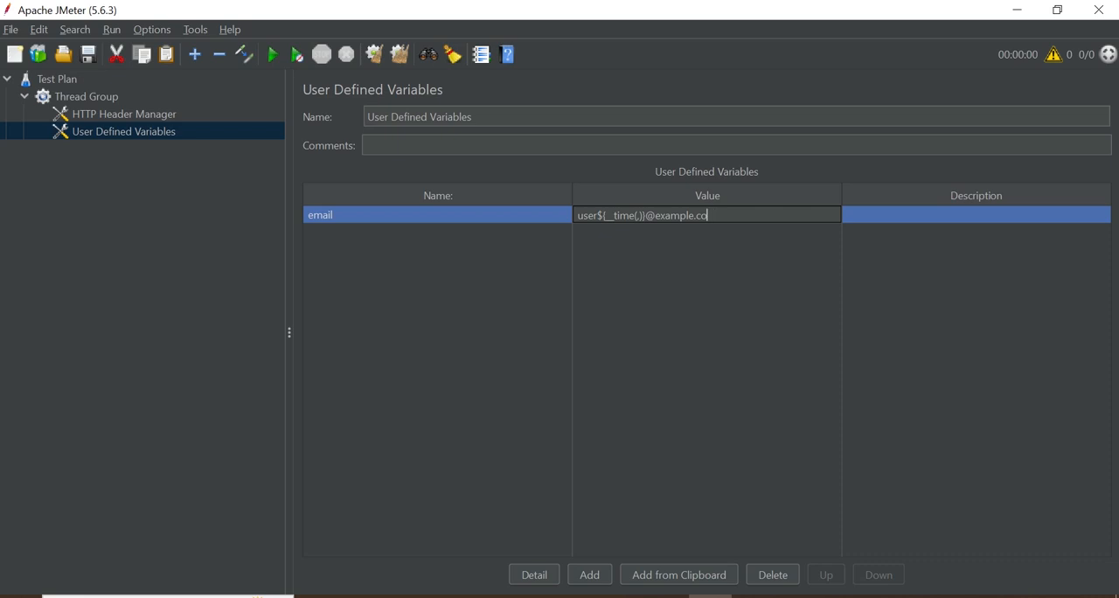
pyautogui.press('BackSpace')
pyautogui.write('gmail.com')
pyautogui.click(464, 322)
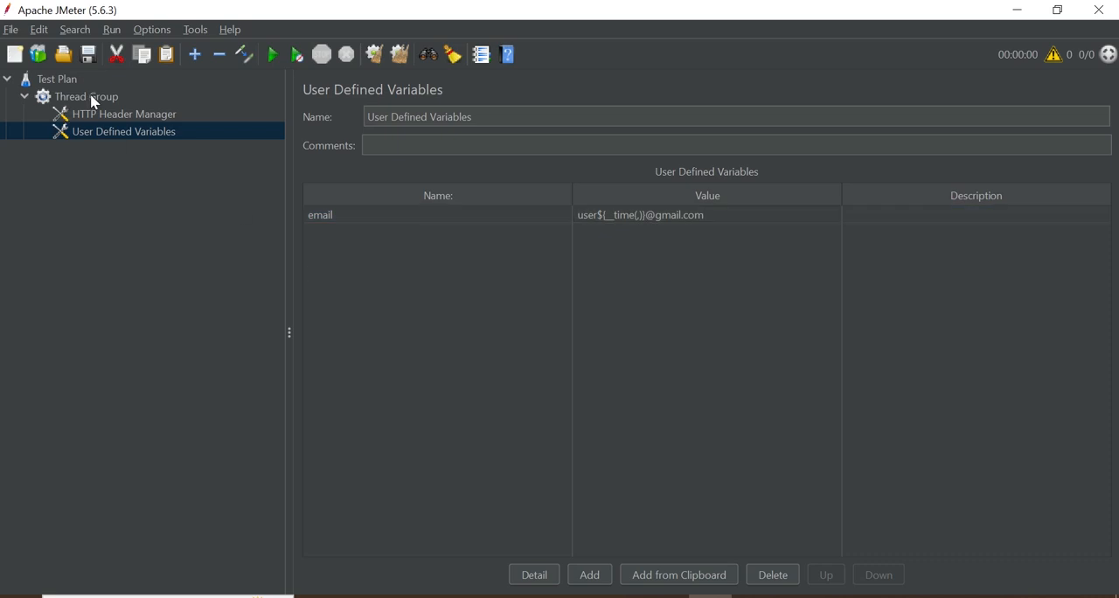
# Review the HTTP Header Manager's header row and the email variable's name and value expression
pyautogui.click(114, 114)
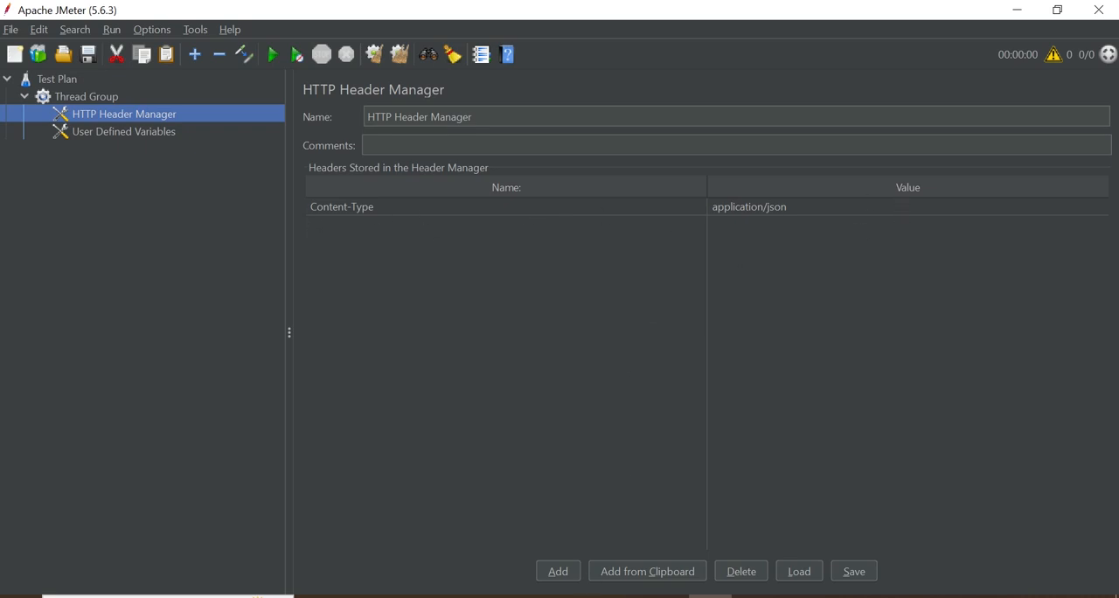
pyautogui.hotkey('alt', 'Tab')
pyautogui.click(140, 133)
pyautogui.click(353, 218)
pyautogui.click(347, 216)
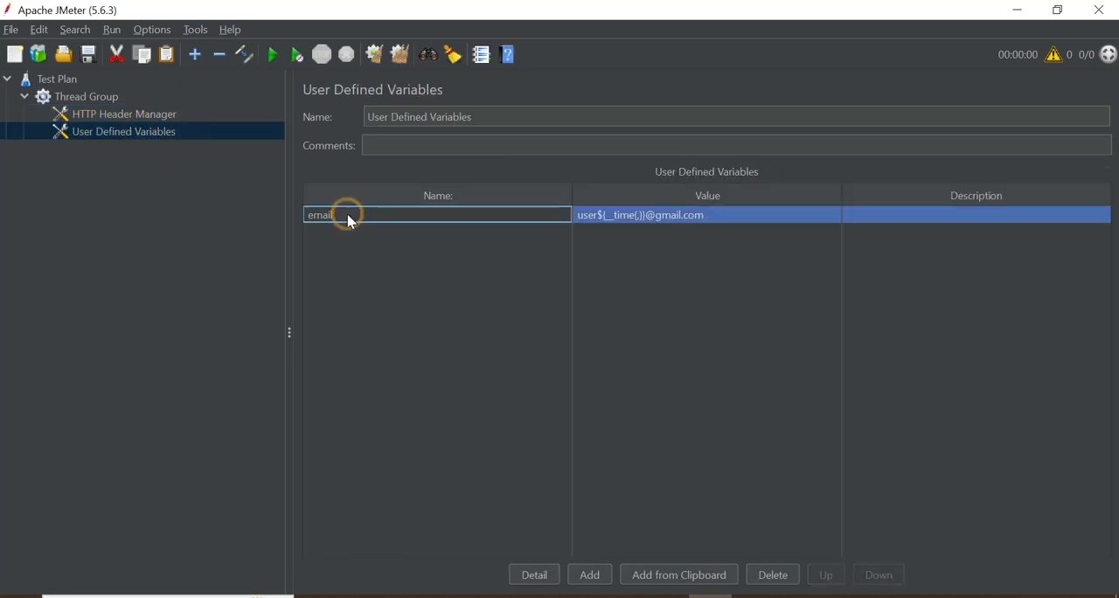
pyautogui.doubleClick(642, 217)
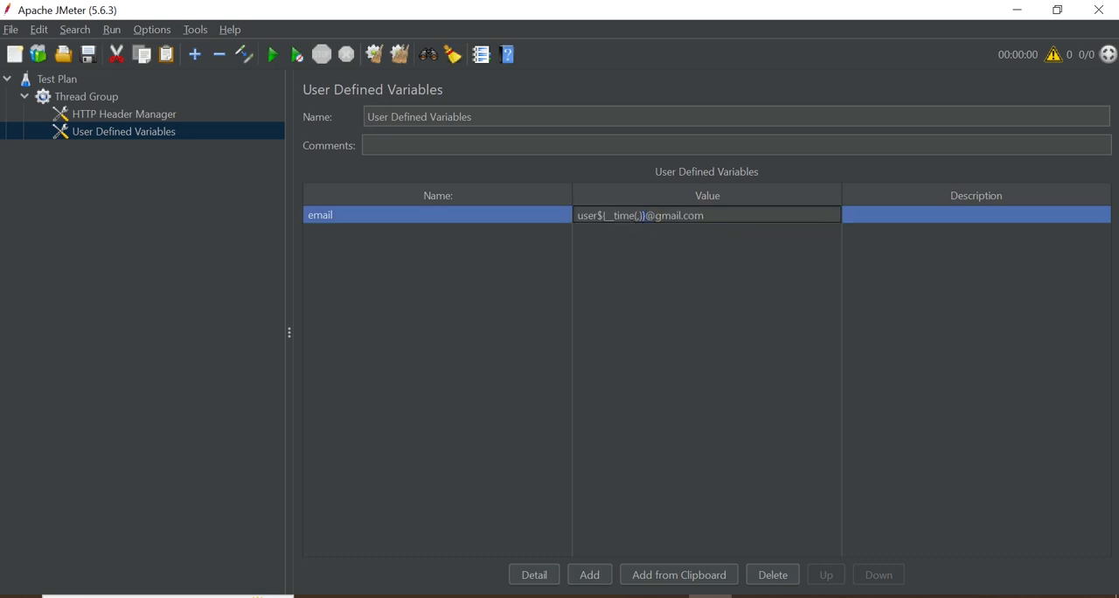
pyautogui.click(687, 215)
# Switch to Notepad++ and add the line "Step # 4" below the user define variable note, after a blank line
pyautogui.click(622, 596)
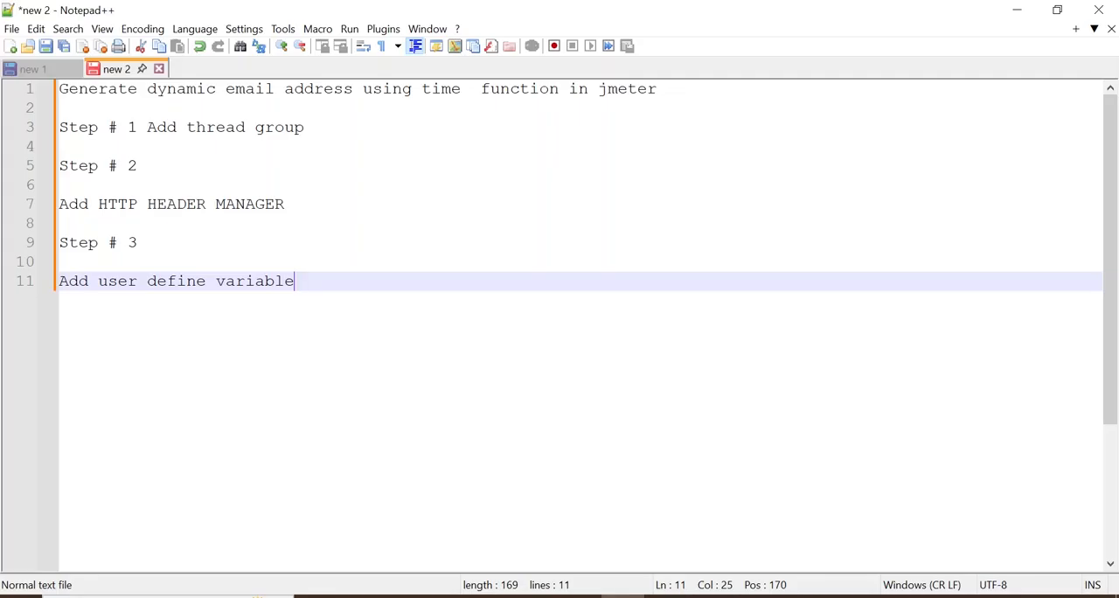
pyautogui.press('Return')
pyautogui.press('Return')
pyautogui.write('St')
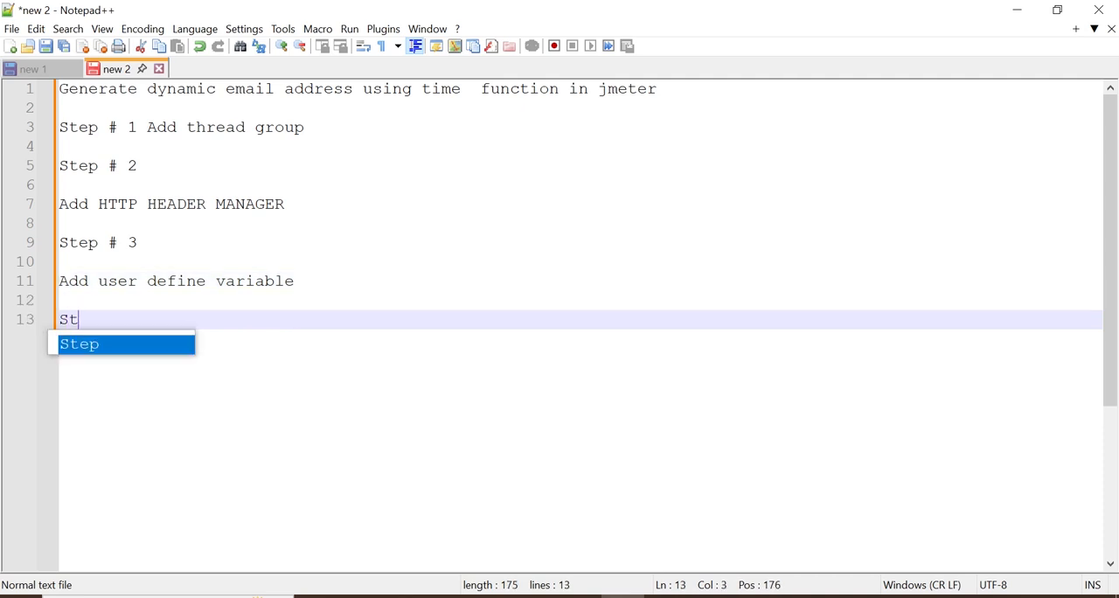
pyautogui.write('ep # ')
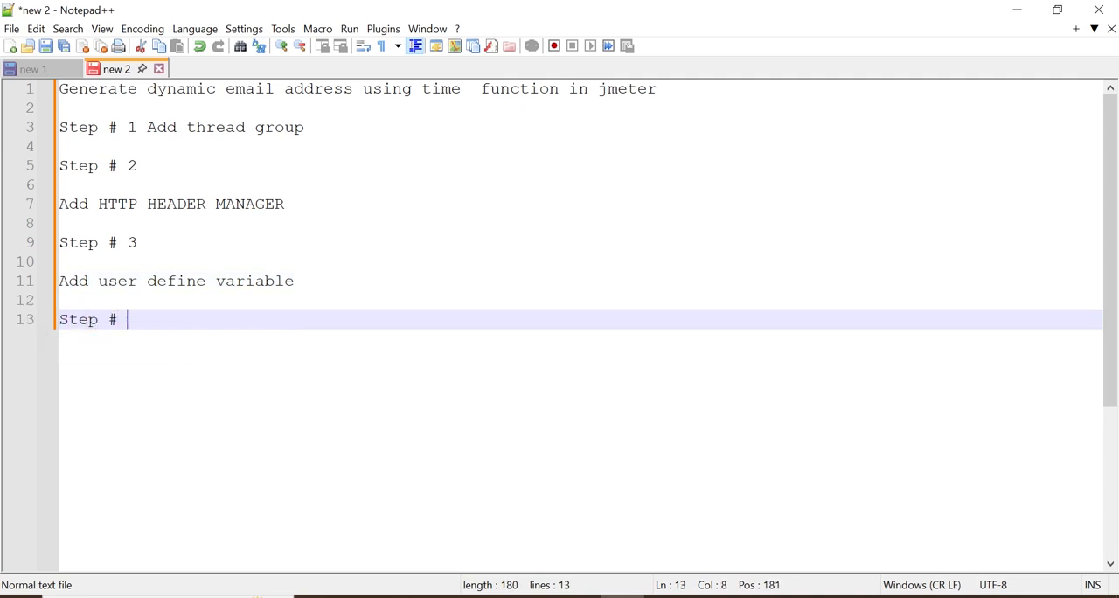
pyautogui.write('4')
# Write "Add HTTP REQUEST" below the Step # 4 line, after a blank line
pyautogui.press('Return')
pyautogui.press('Return')
pyautogui.write('Add HTTP RE')
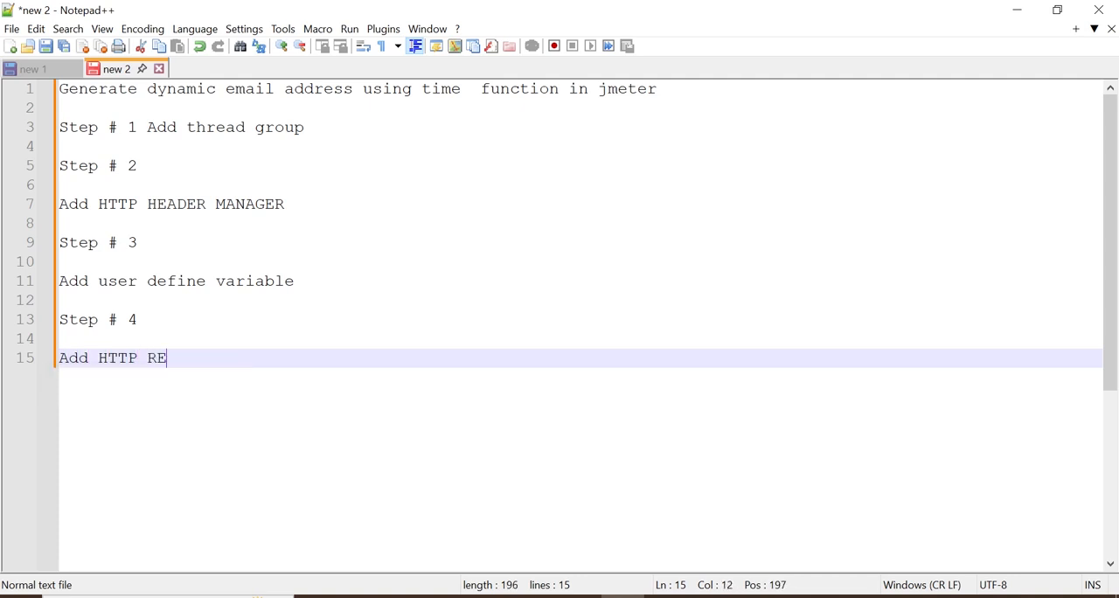
pyautogui.write('QUEST')
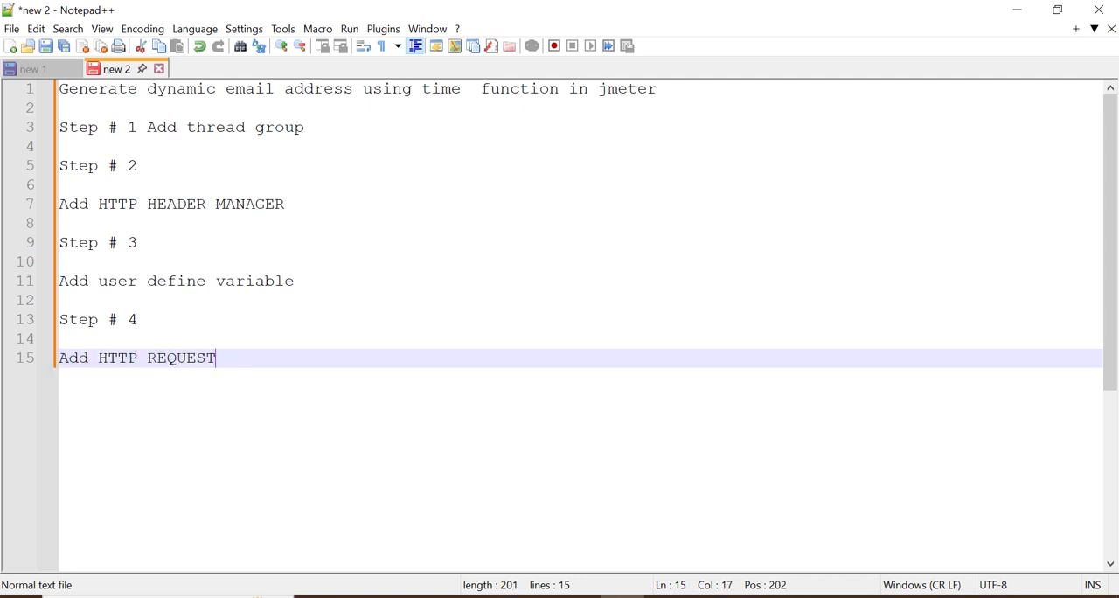
# Switch back to JMeter and add an HTTP Request sampler to the Thread Group
pyautogui.hotkey('alt', 'Tab')
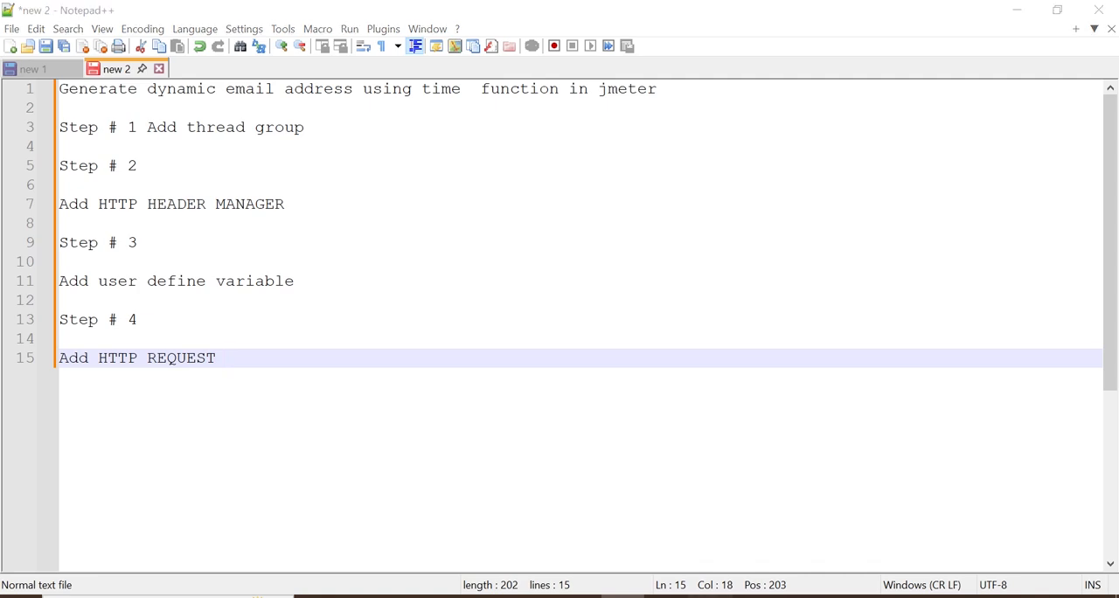
pyautogui.click(85, 98)
pyautogui.rightClick(85, 98)
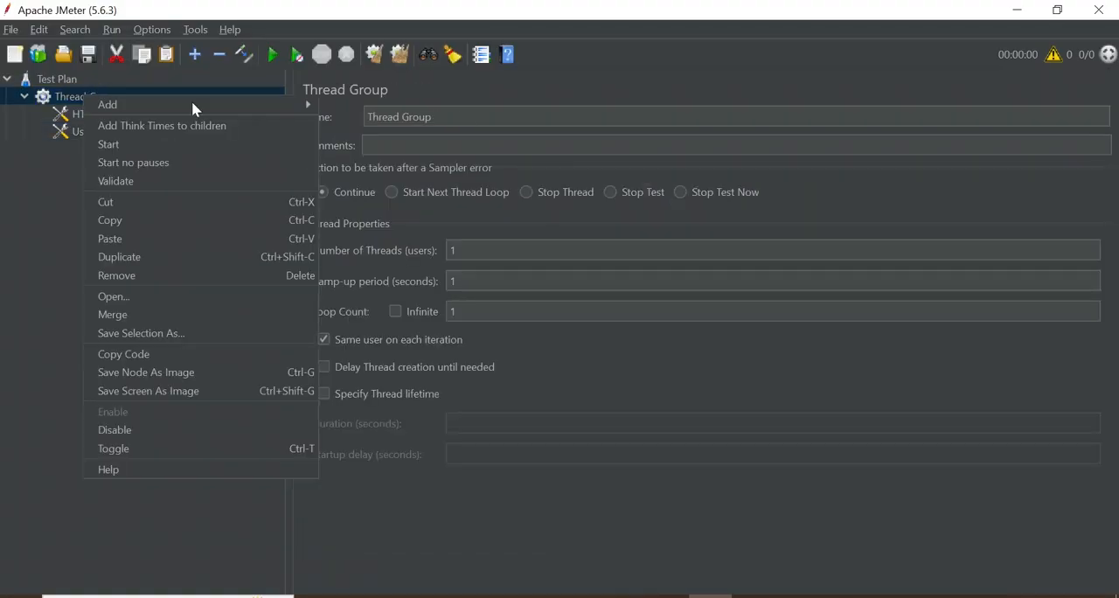
pyautogui.moveTo(218, 103)
pyautogui.moveTo(367, 103)
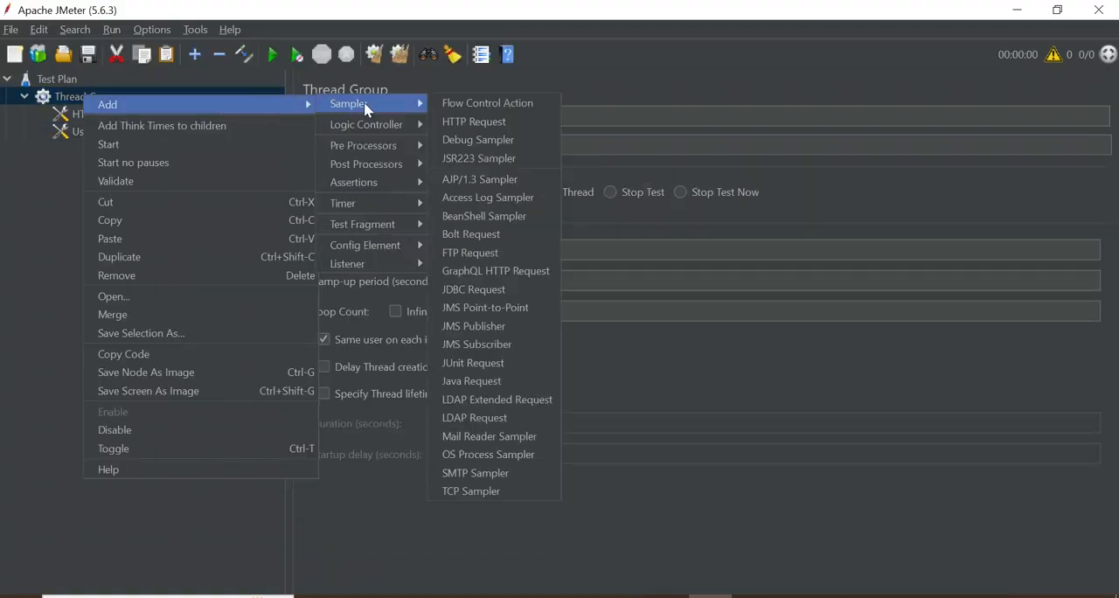
pyautogui.click(456, 124)
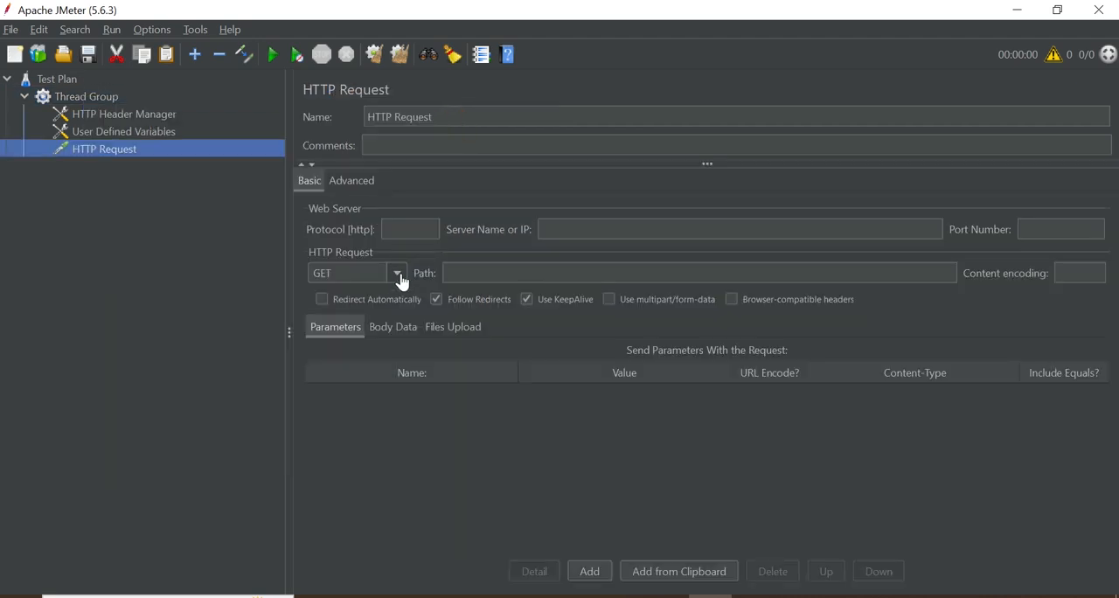
# Check the Create example's method on reqres.in in the browser and set the JMeter HTTP Request's method to POST
pyautogui.click(580, 596)
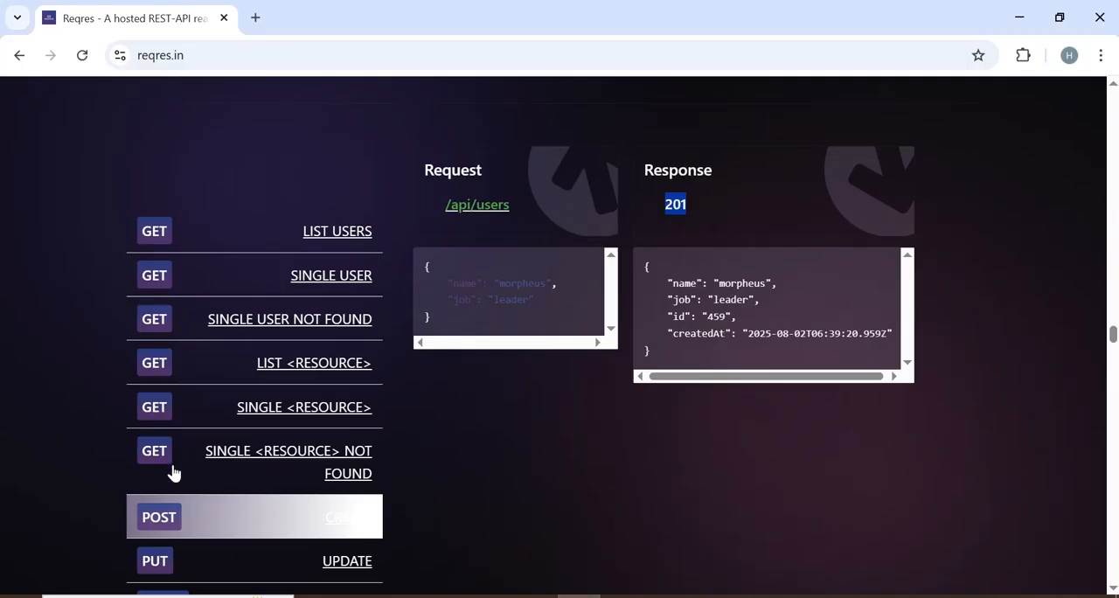
pyautogui.click(710, 596)
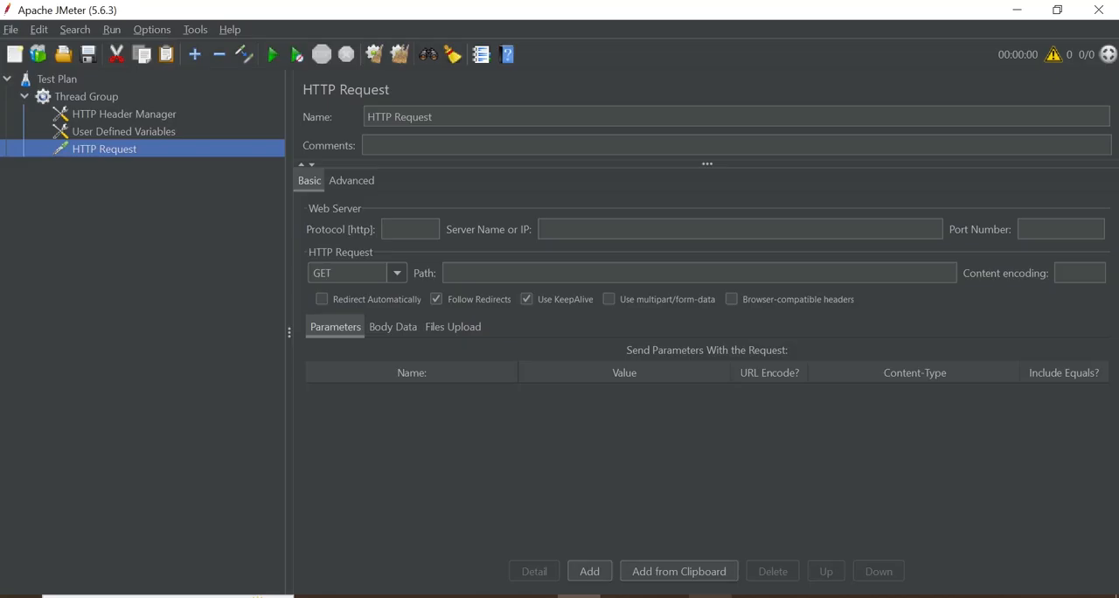
pyautogui.click(397, 273)
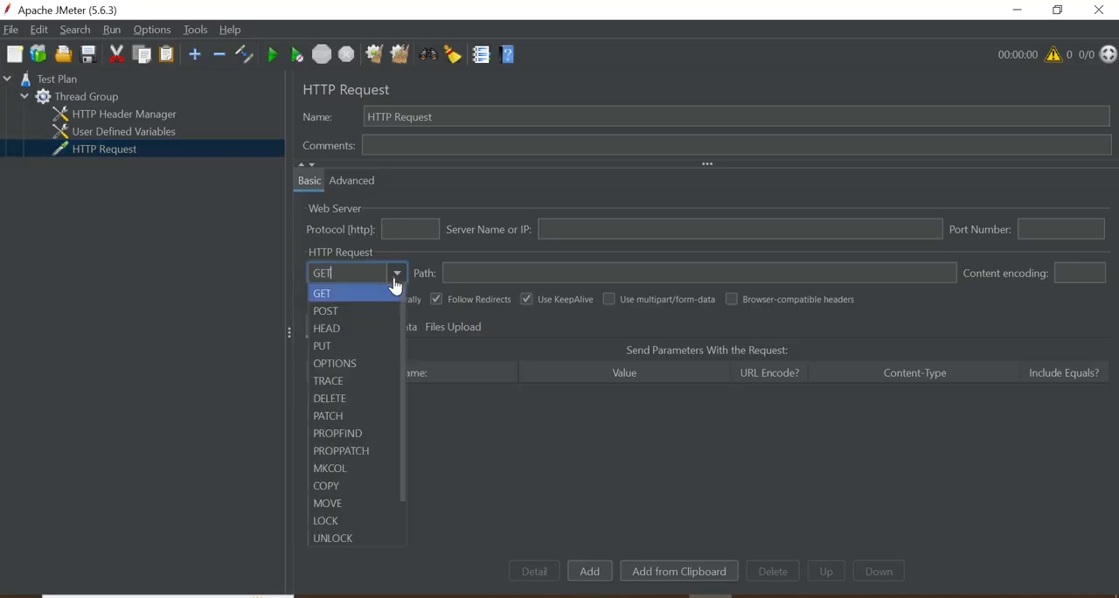
pyautogui.click(354, 310)
pyautogui.click(597, 235)
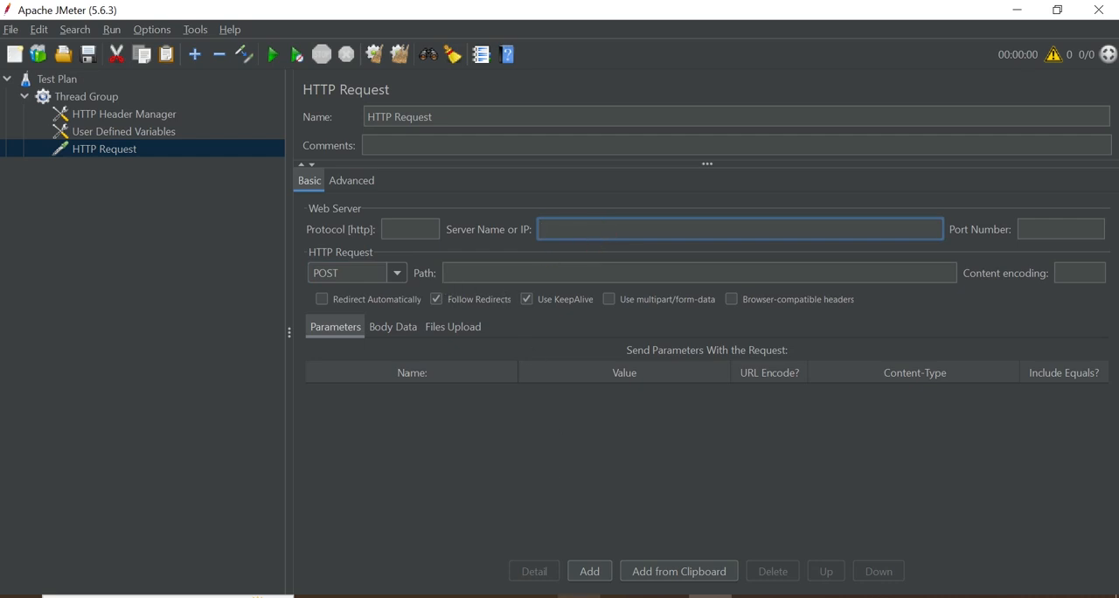
pyautogui.click(579, 596)
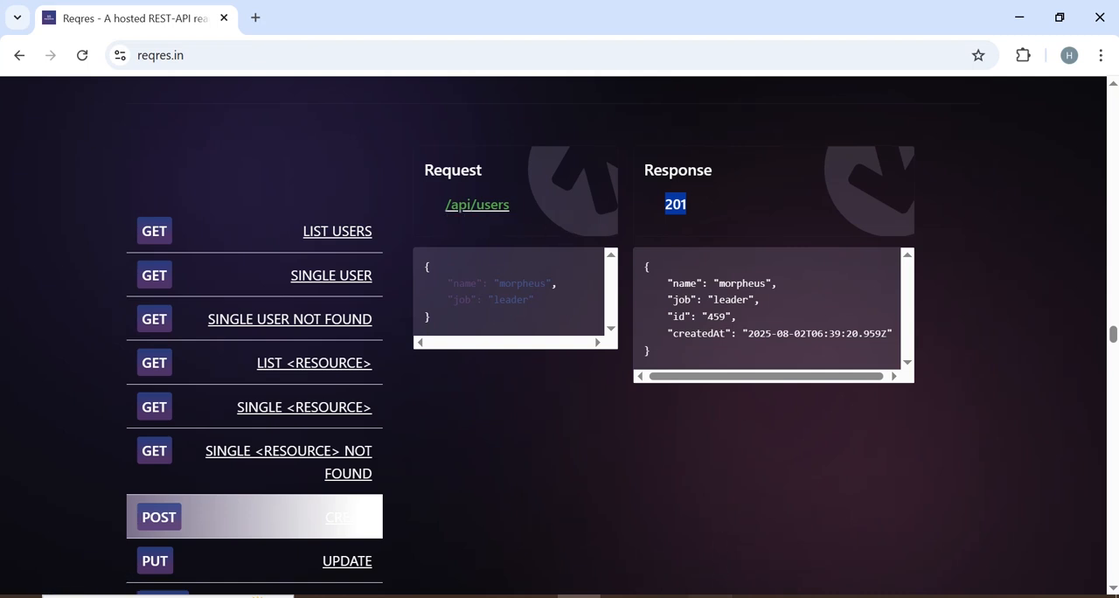
pyautogui.click(710, 596)
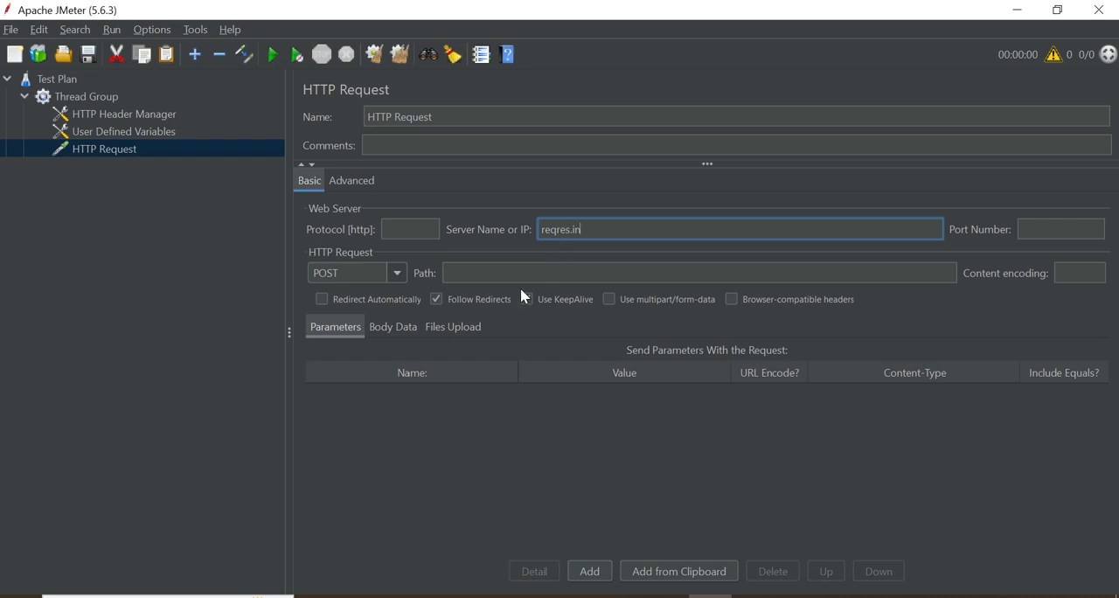
# Check the endpoint in the browser, then set the HTTP Request's path to /api/users and its protocol to https
pyautogui.click(579, 596)
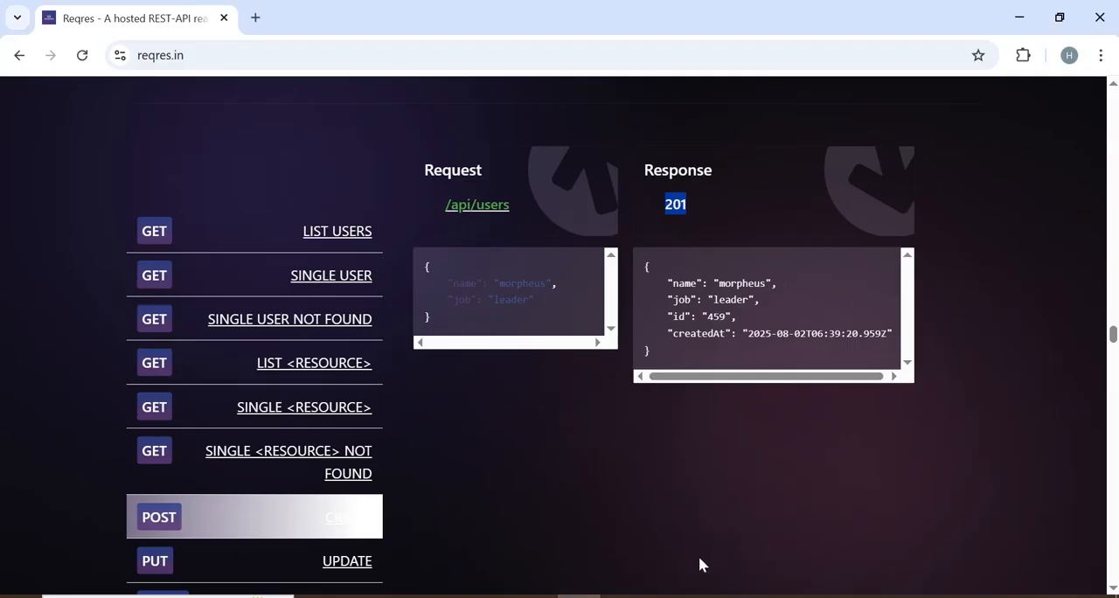
pyautogui.click(710, 596)
pyautogui.click(489, 275)
pyautogui.write('/api')
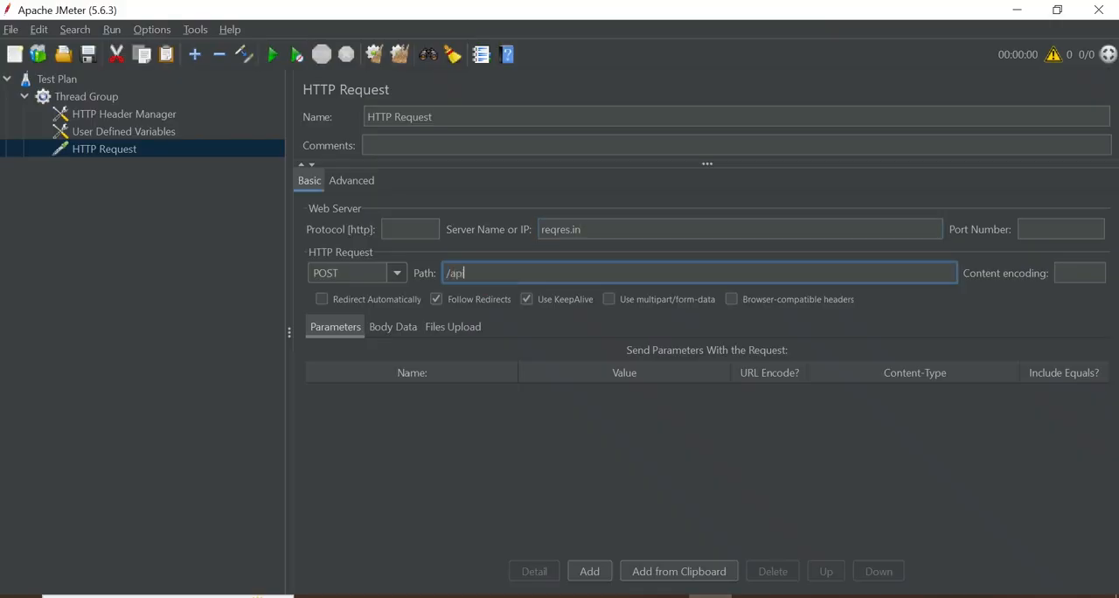
pyautogui.write('/users')
pyautogui.click(398, 227)
pyautogui.write('https')
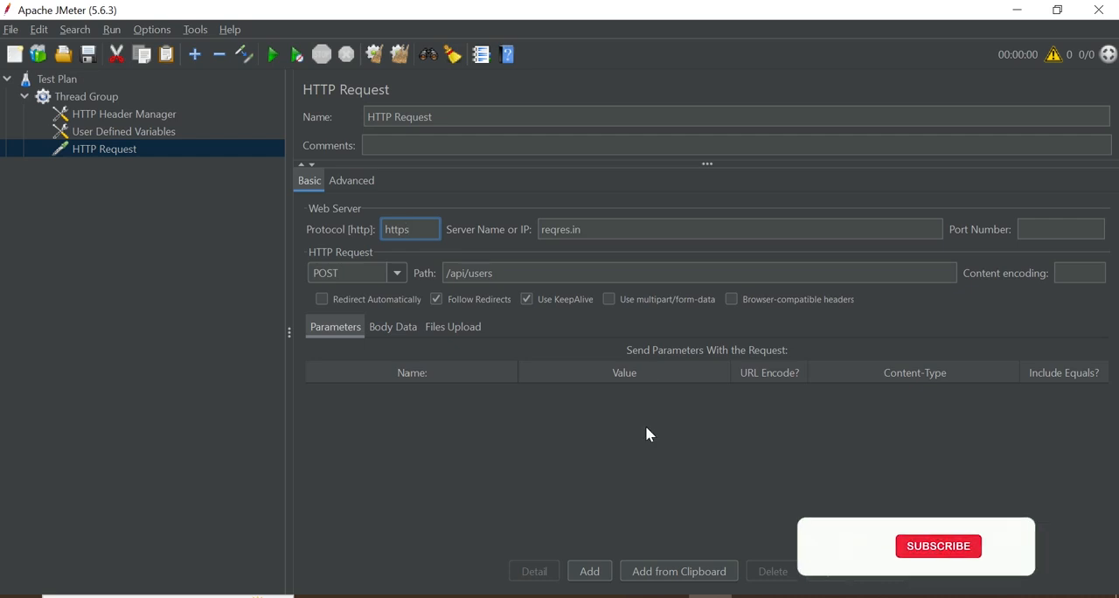
# Switch to Notepad++ and add the line "Step # 5" below the HTTP REQUEST note, after a blank line
pyautogui.hotkey('alt', 'Tab')
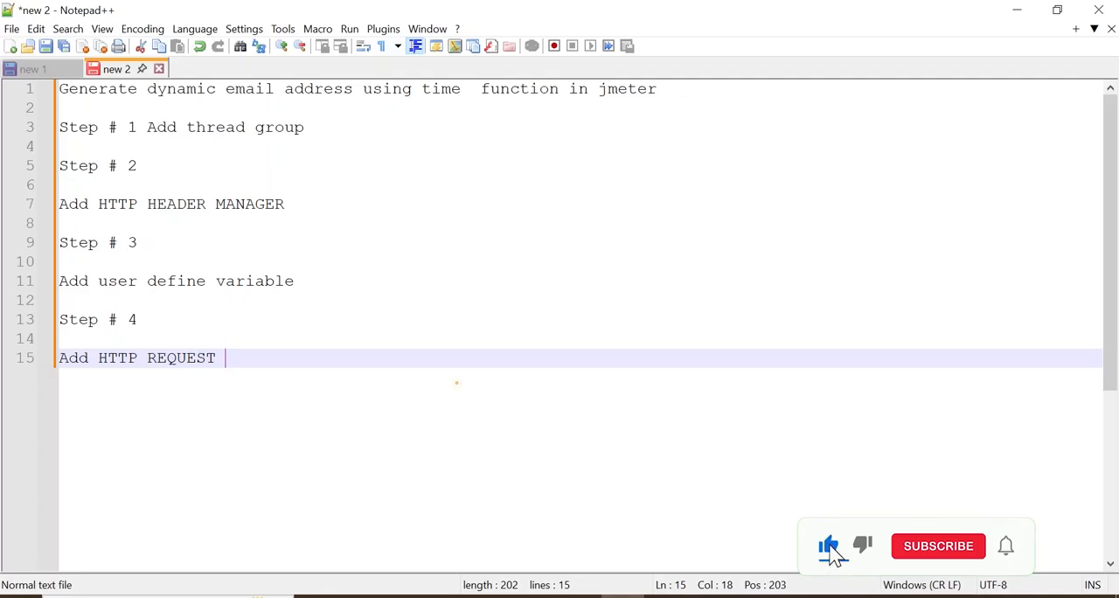
pyautogui.press('Return')
pyautogui.press('Return')
pyautogui.write('Step ')
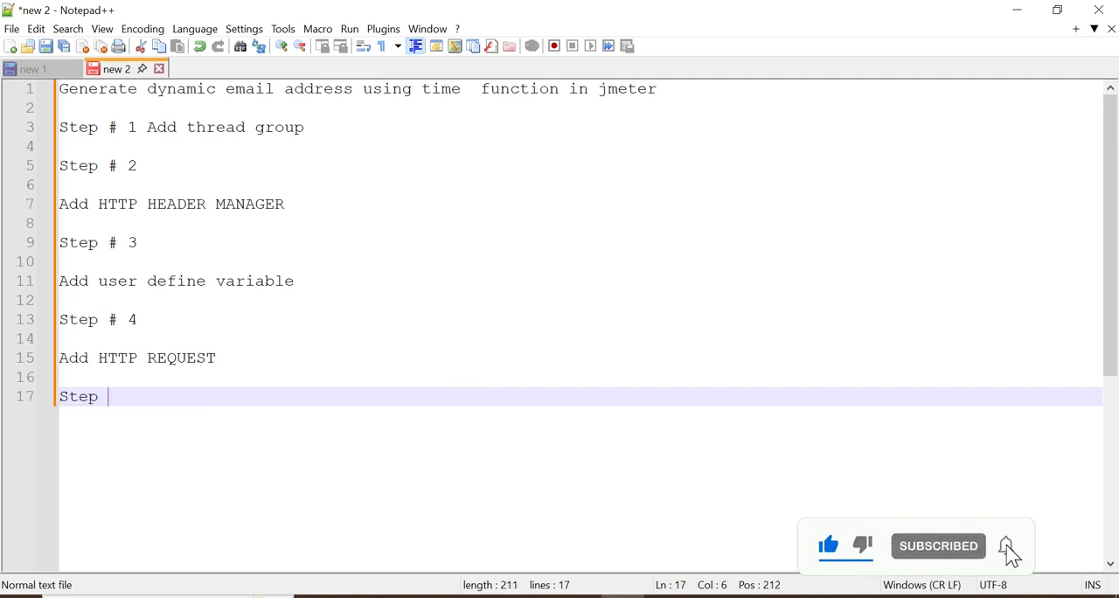
pyautogui.write('# 5')
# Add the line "Add view result tree listener & run the test" below the "Step # 5" note
pyautogui.press('Return')
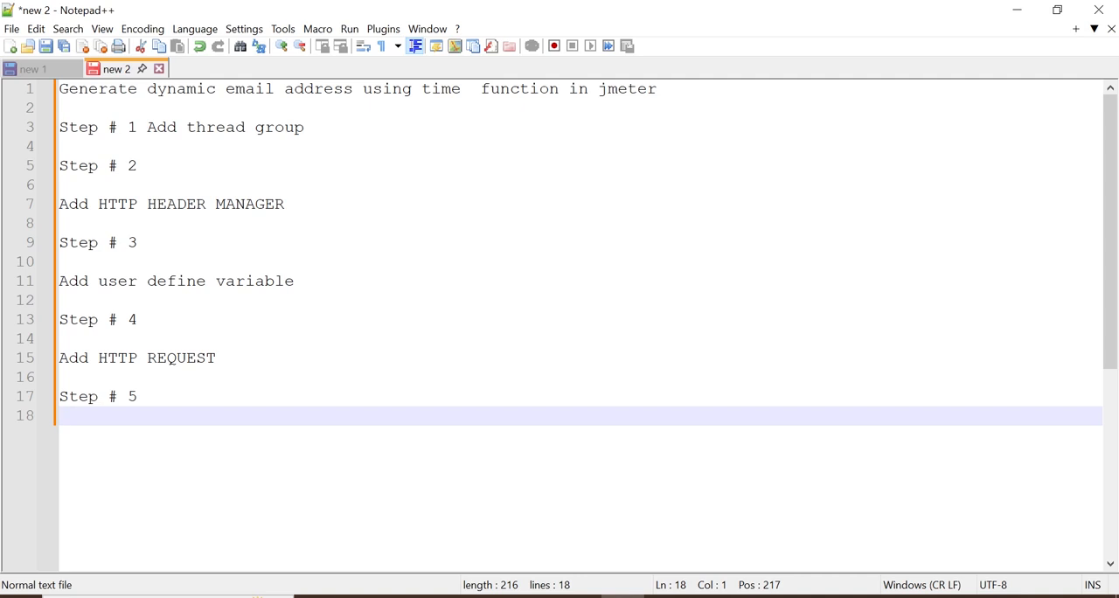
pyautogui.write('Add view result t')
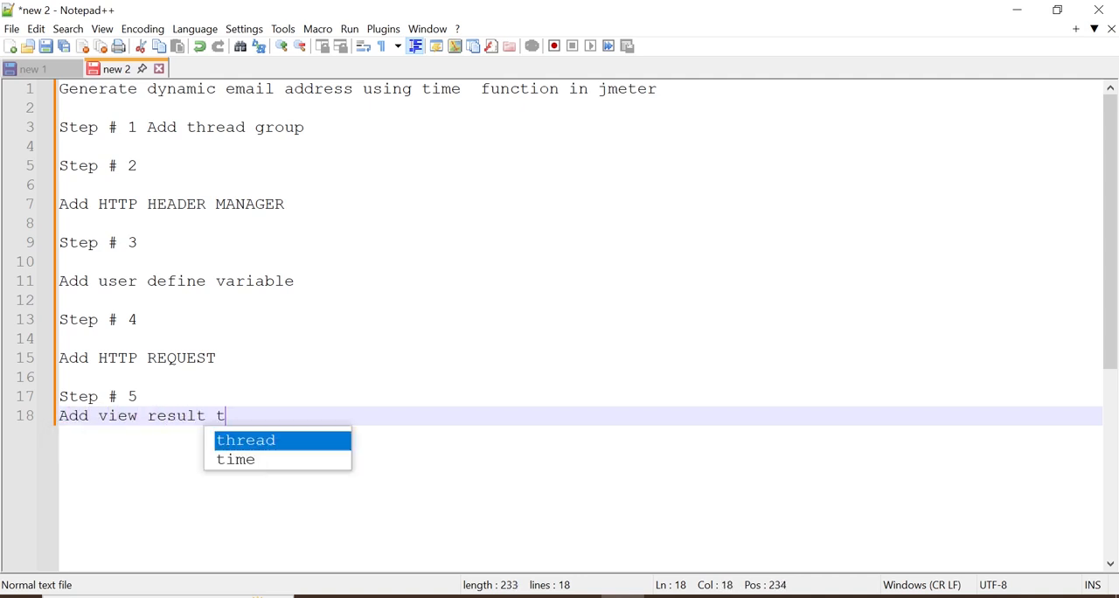
pyautogui.write('ree  list')
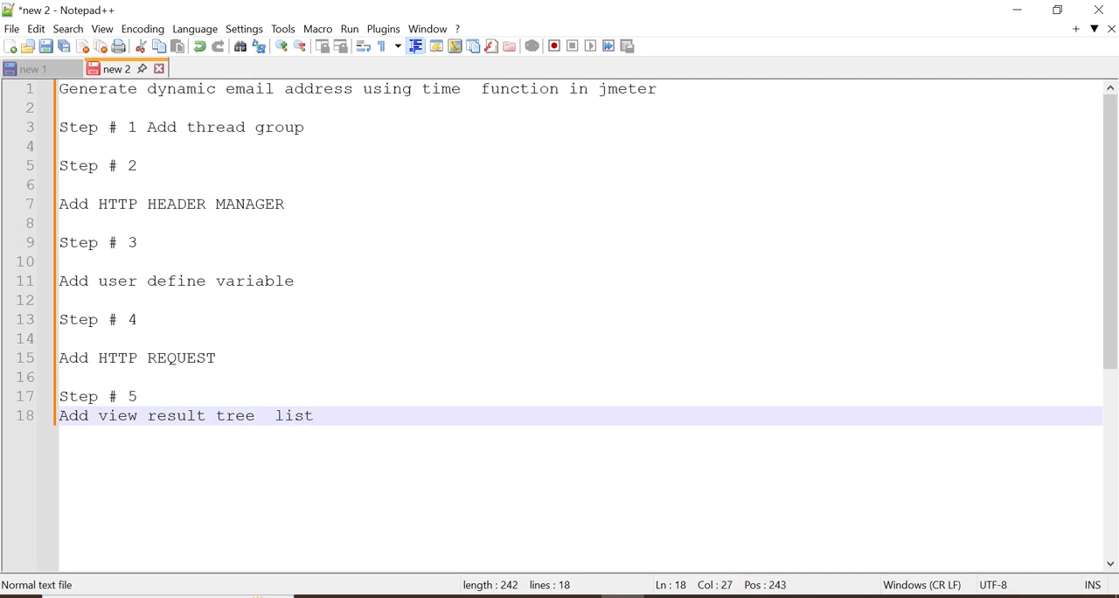
pyautogui.write('ener & run the  test')
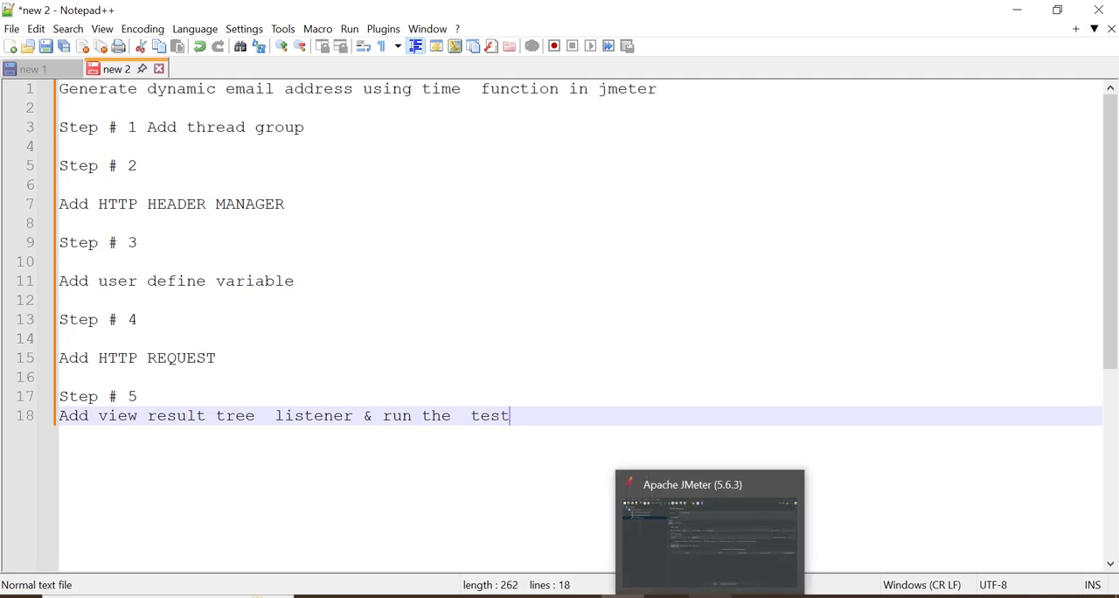
# Switch to JMeter and add a View Results Tree listener to the Thread Group
pyautogui.click(711, 597)
pyautogui.rightClick(105, 97)
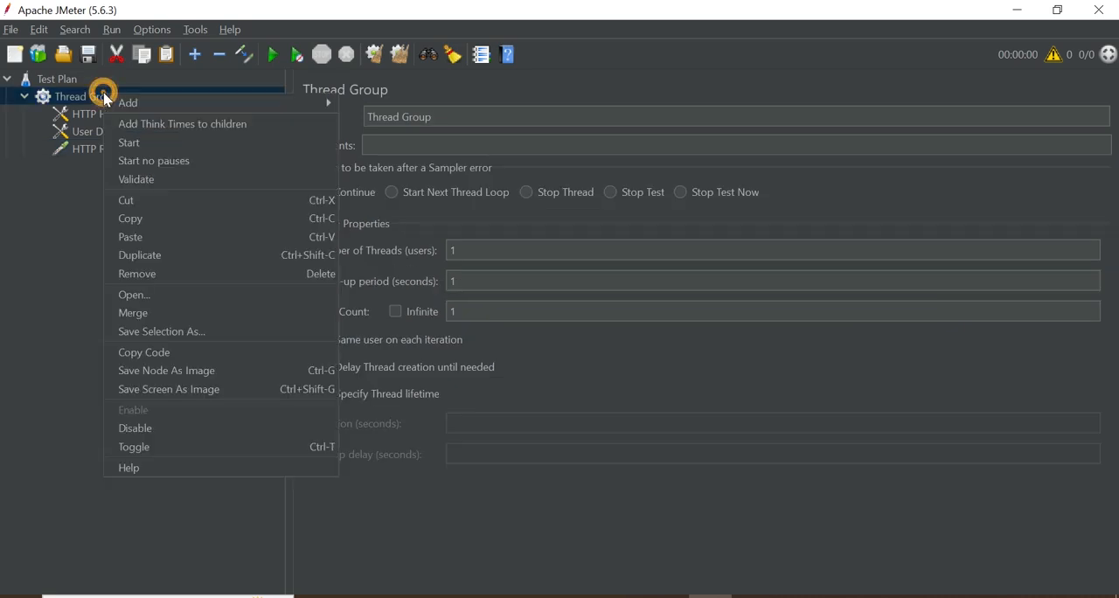
pyautogui.moveTo(302, 107)
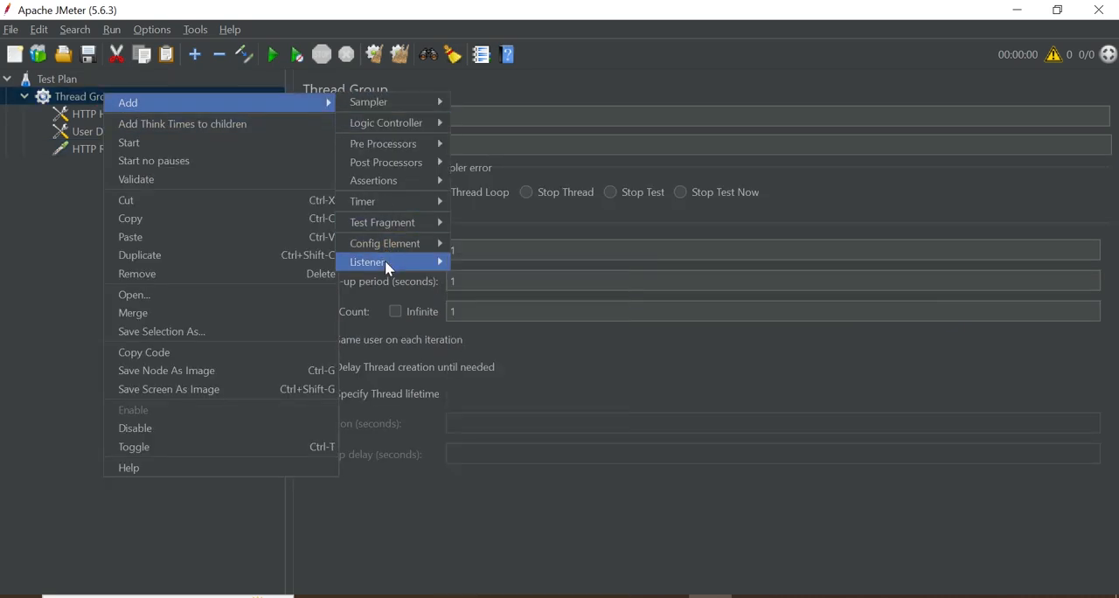
pyautogui.click(519, 267)
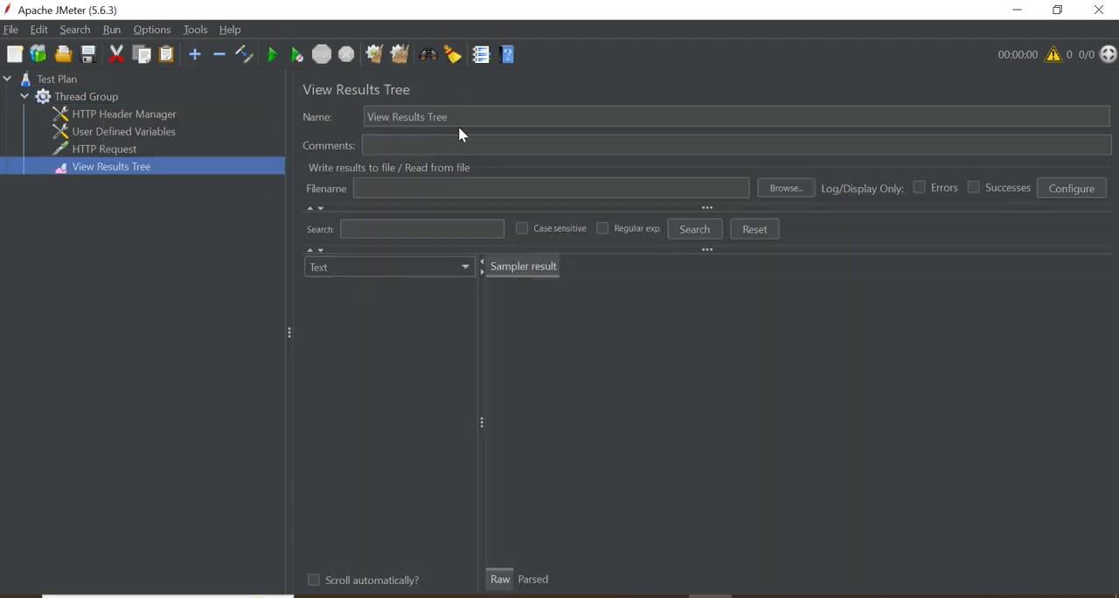
# Run the test without saving the plan and inspect the HTTP Request's sampler result and response body
pyautogui.click(272, 56)
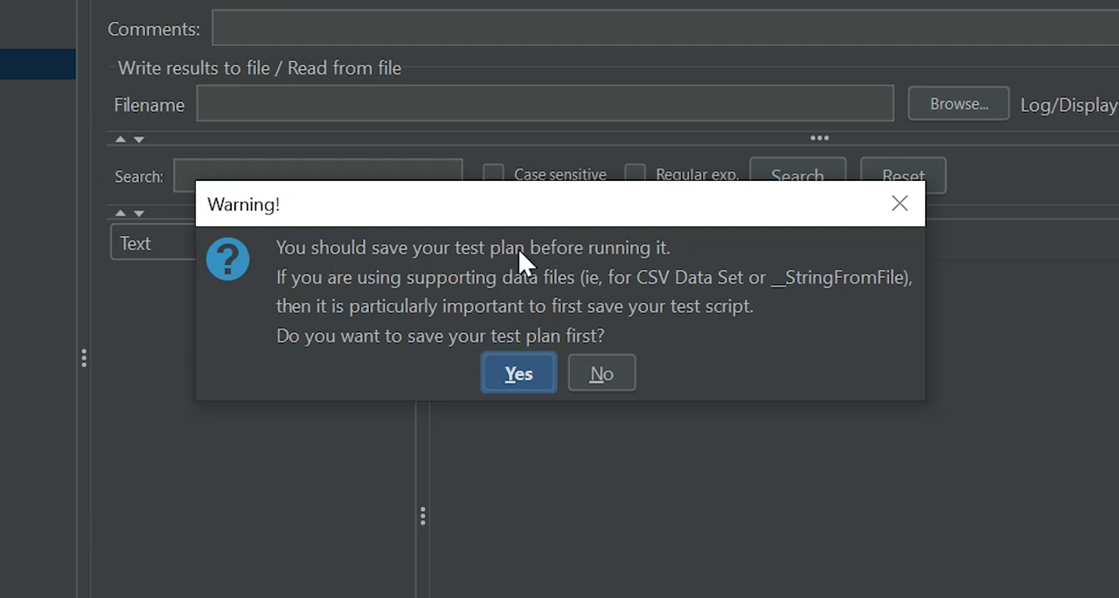
pyautogui.click(598, 373)
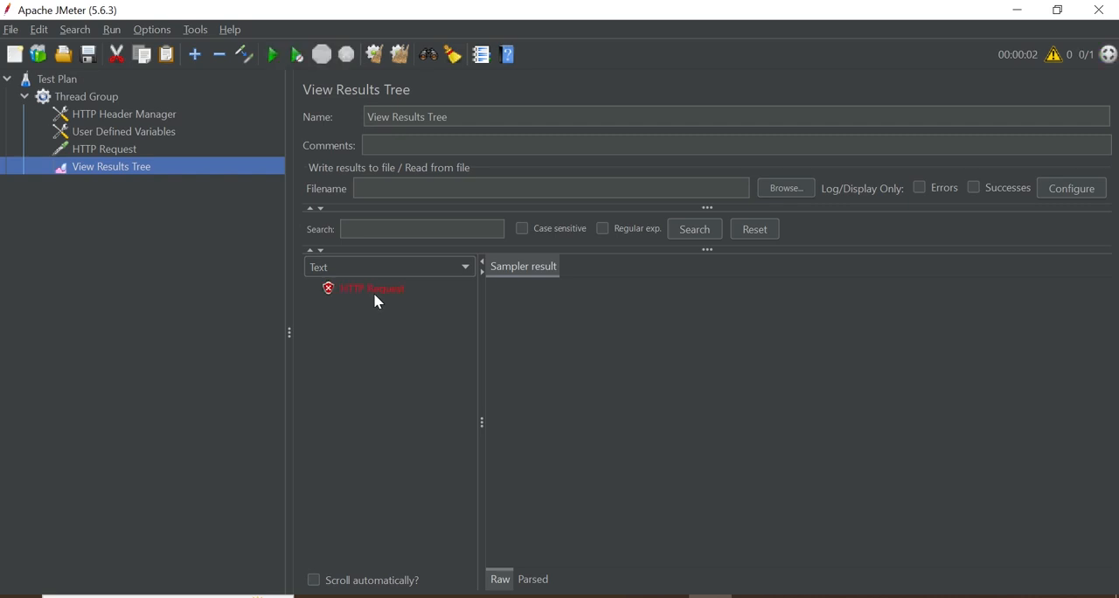
pyautogui.click(377, 286)
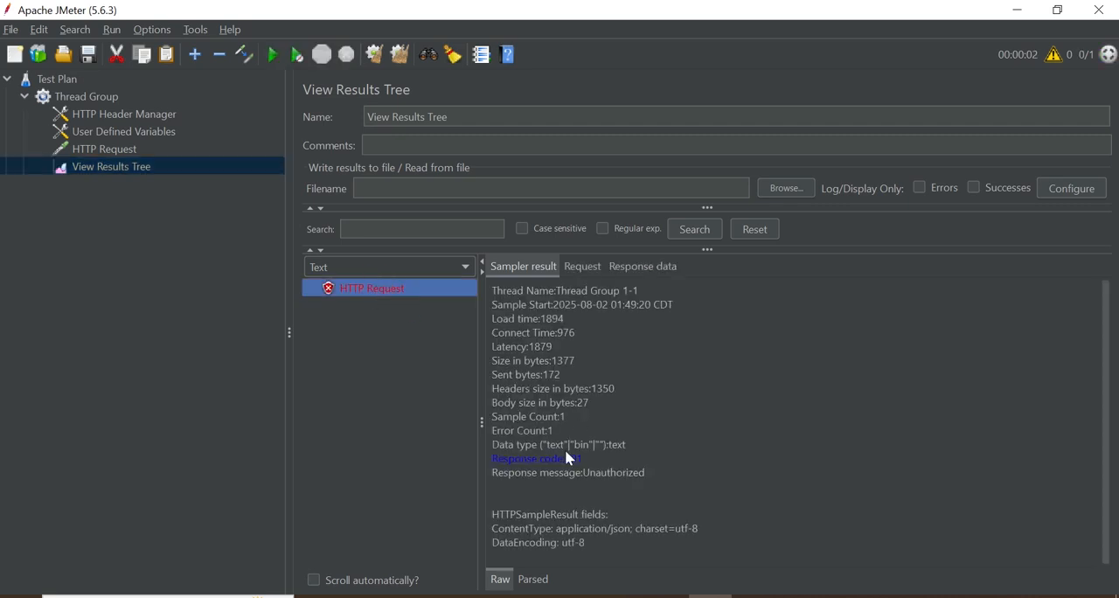
pyautogui.click(641, 275)
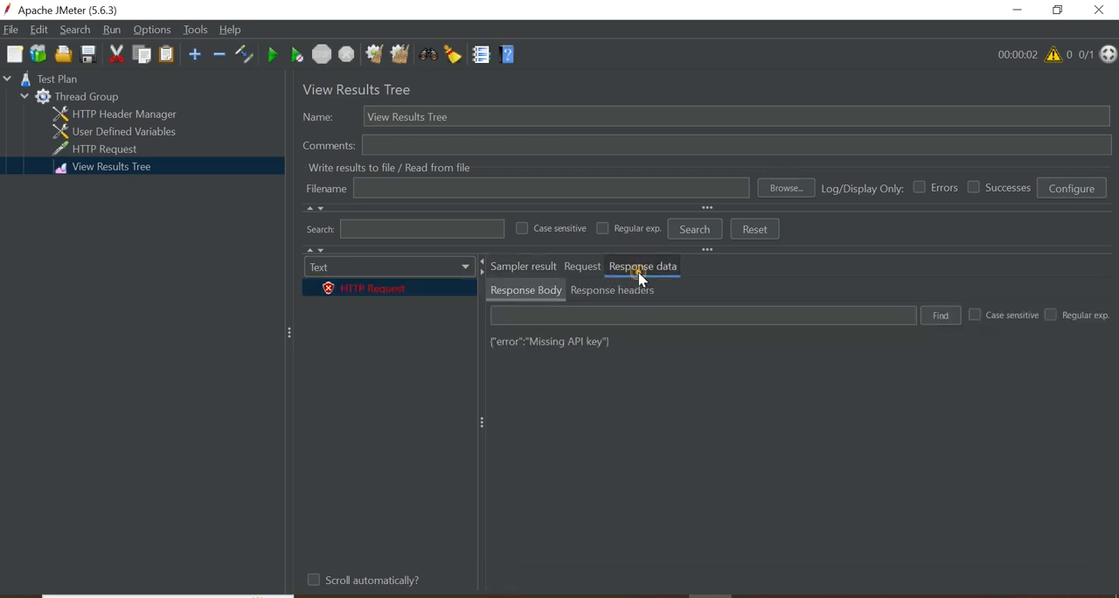
pyautogui.moveTo(527, 341); pyautogui.dragTo(612, 344)
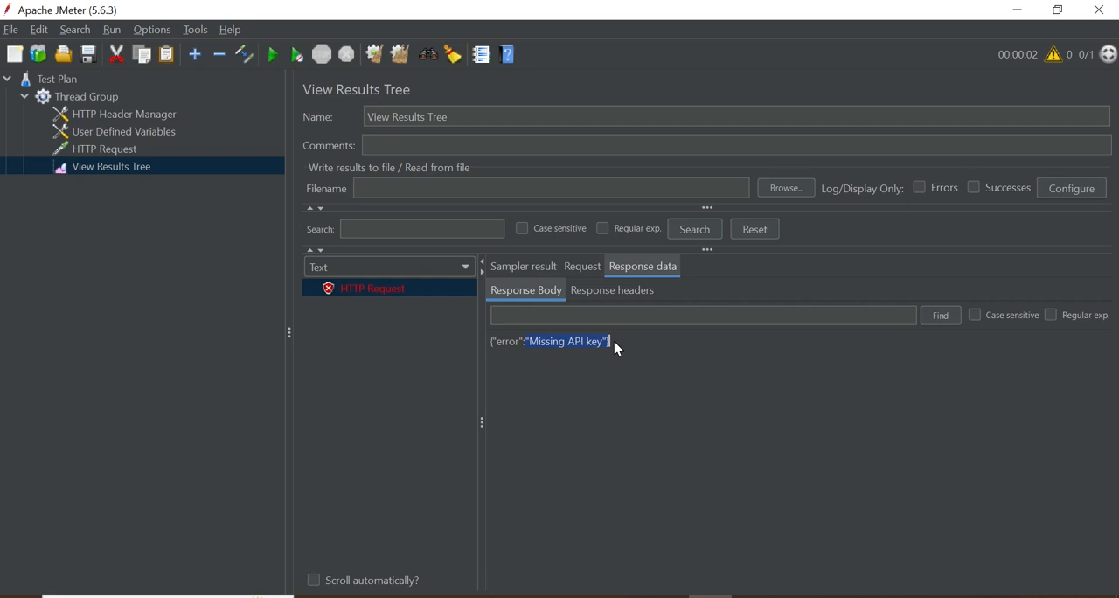
pyautogui.click(548, 345)
# Copy the Create example's JSON request body from reqres.in in the browser into the JMeter HTTP Request's body data
pyautogui.click(119, 152)
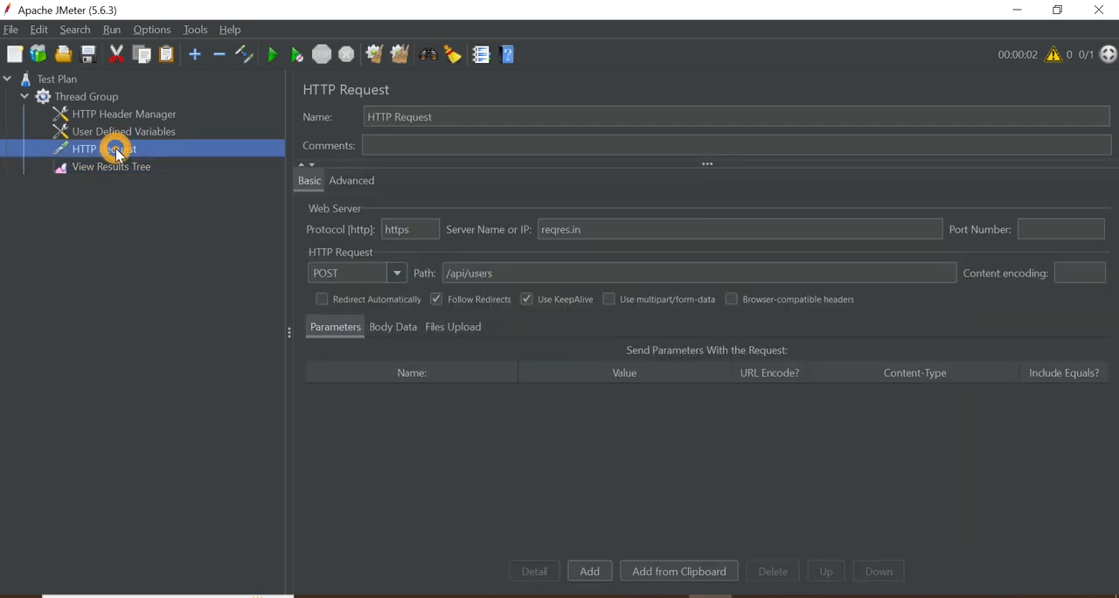
pyautogui.click(407, 328)
pyautogui.click(579, 597)
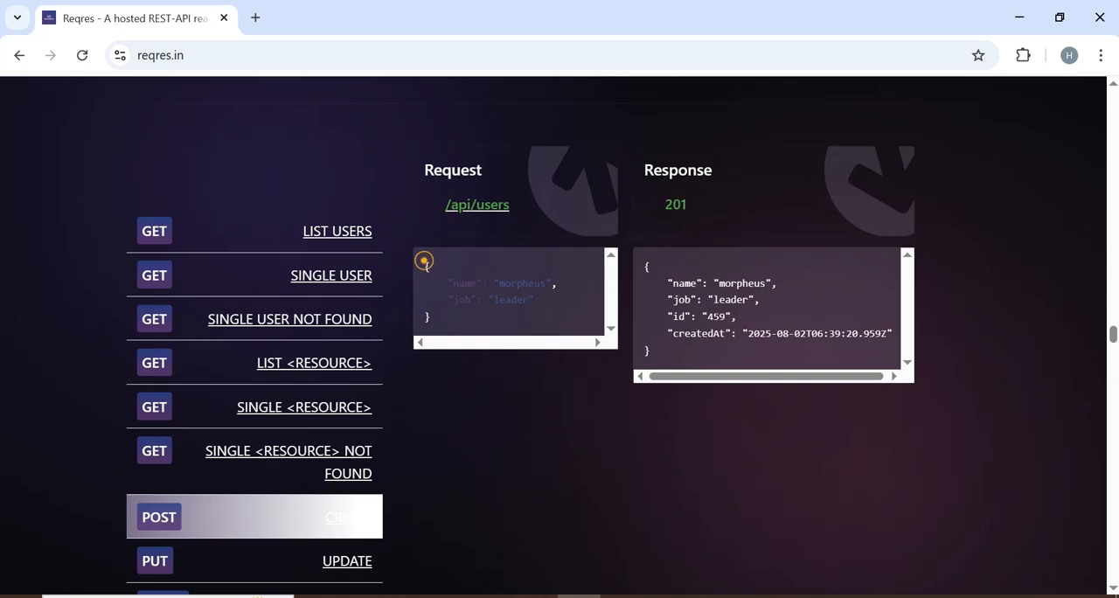
pyautogui.moveTo(425, 262); pyautogui.dragTo(463, 328)
pyautogui.hotkey('ctrl', 'c')
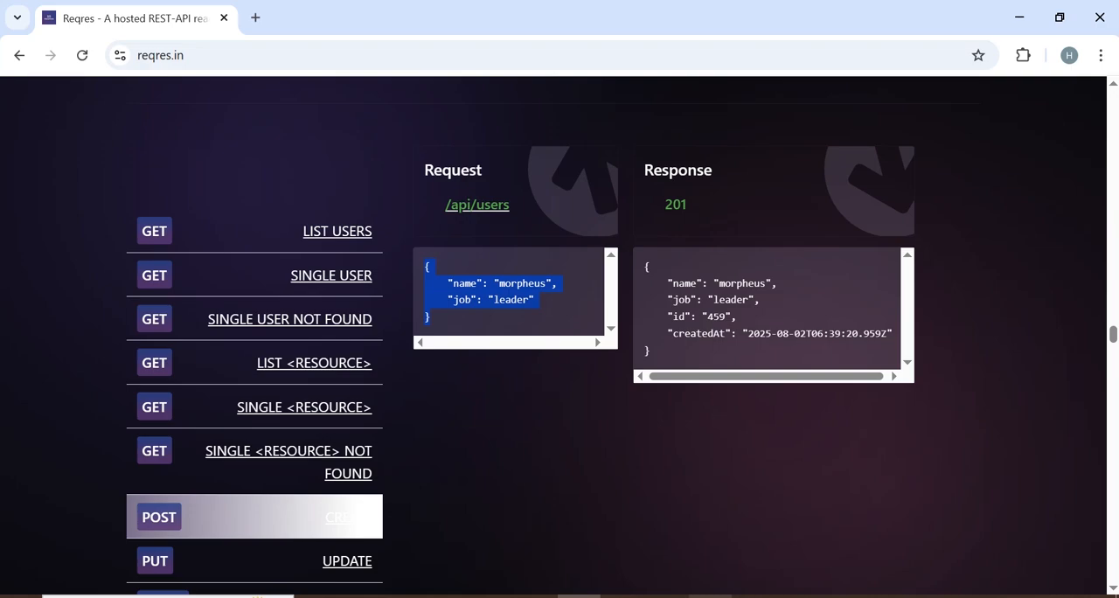
pyautogui.click(711, 596)
pyautogui.click(469, 394)
pyautogui.hotkey('ctrl', 'v')
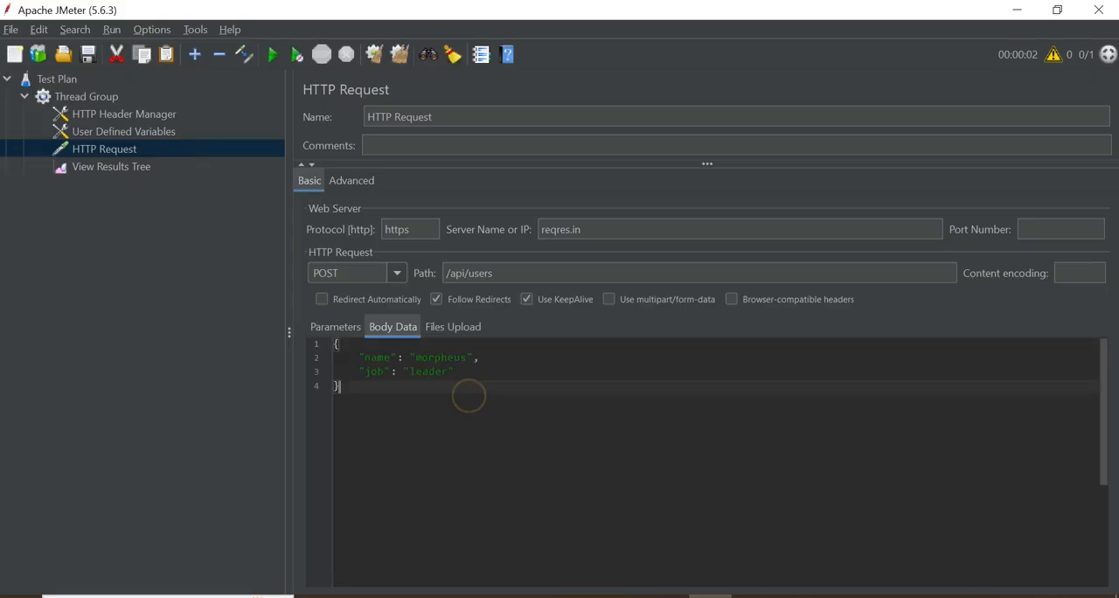
# In the JSON body, replace the "job" key with "email" and its value with the user-defined variable reference ${email}
pyautogui.doubleClick(426, 371)
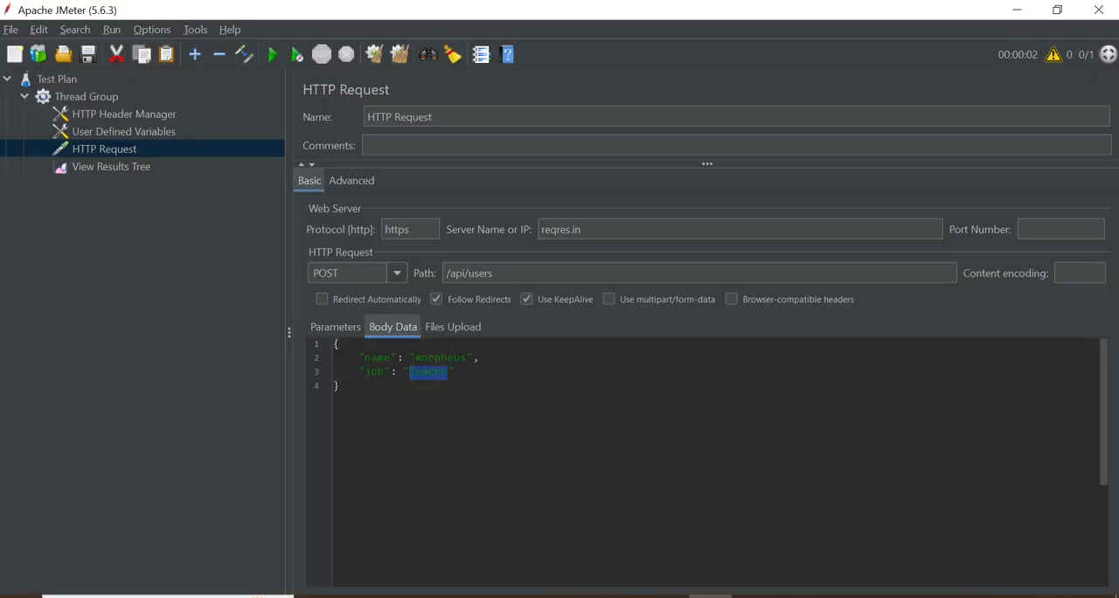
pyautogui.doubleClick(374, 371)
pyautogui.write('email')
pyautogui.doubleClick(441, 372)
pyautogui.press('BackSpace')
pyautogui.click(118, 131)
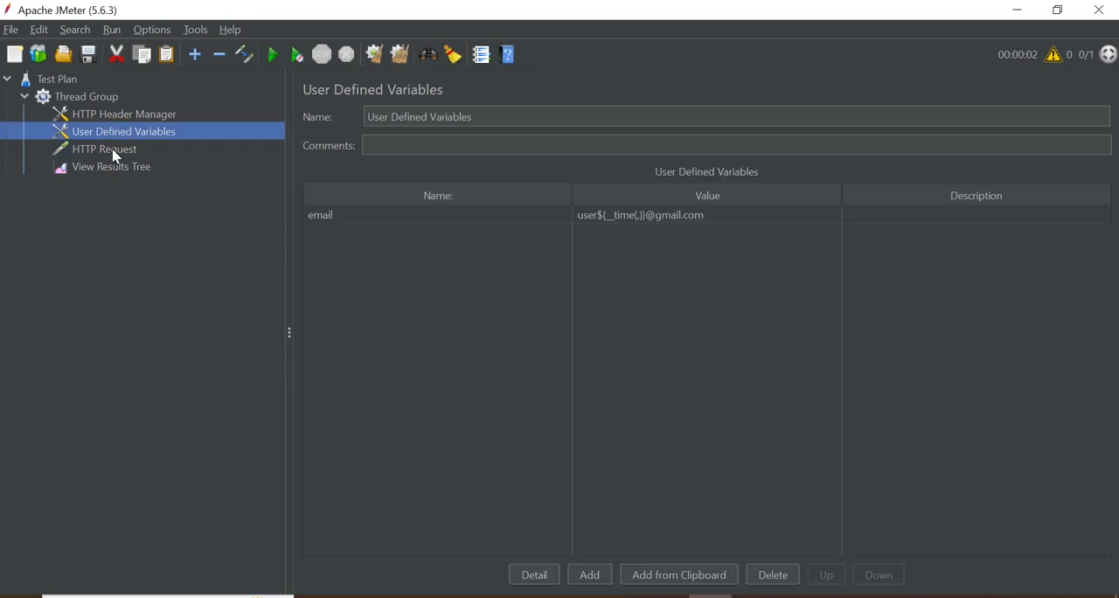
pyautogui.click(115, 150)
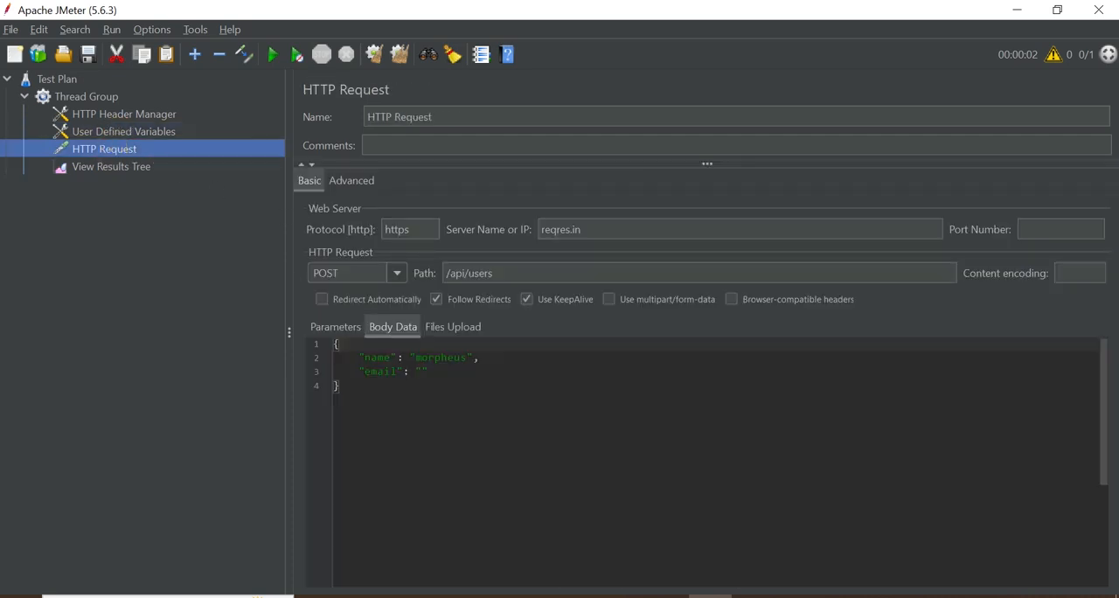
pyautogui.click(420, 371)
pyautogui.write('${email')
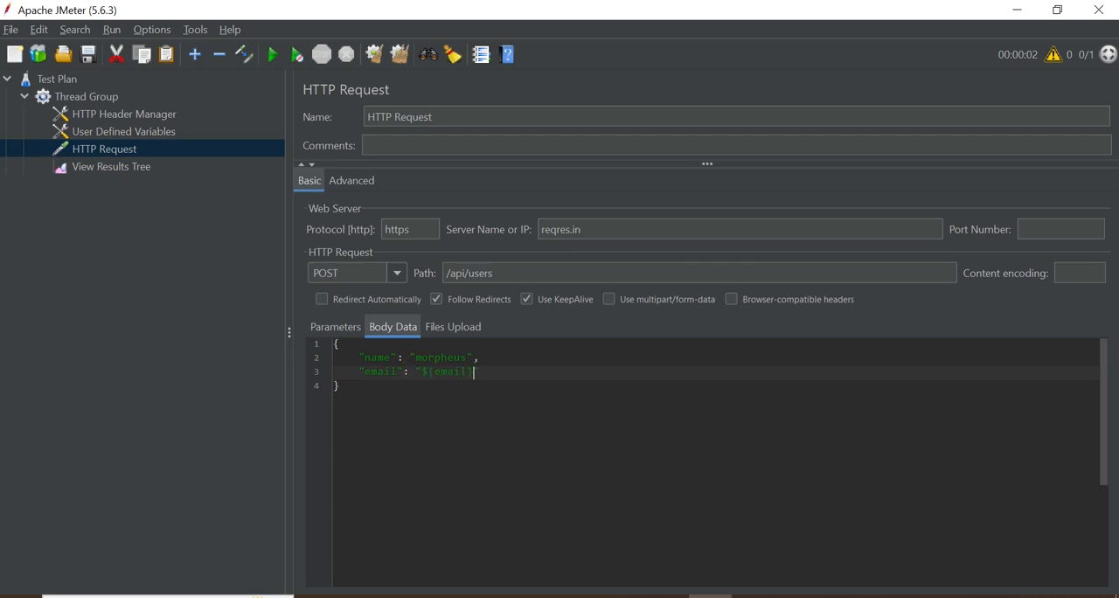
# Add an empty row to the HTTP Header Manager and open the free API key page on reqres.in in the browser
pyautogui.click(123, 132)
pyautogui.click(111, 115)
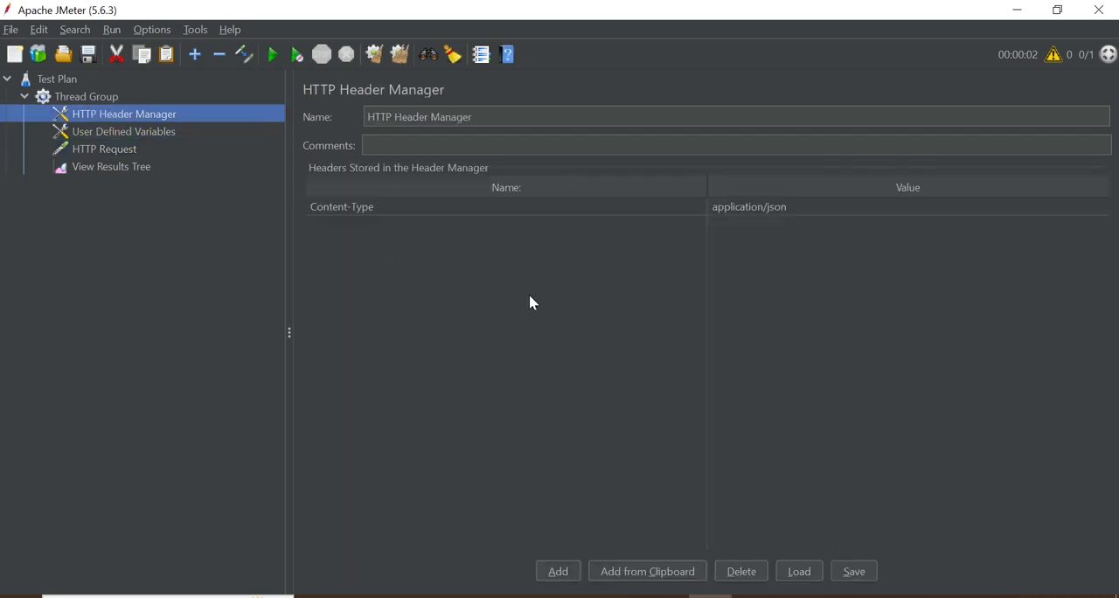
pyautogui.click(564, 572)
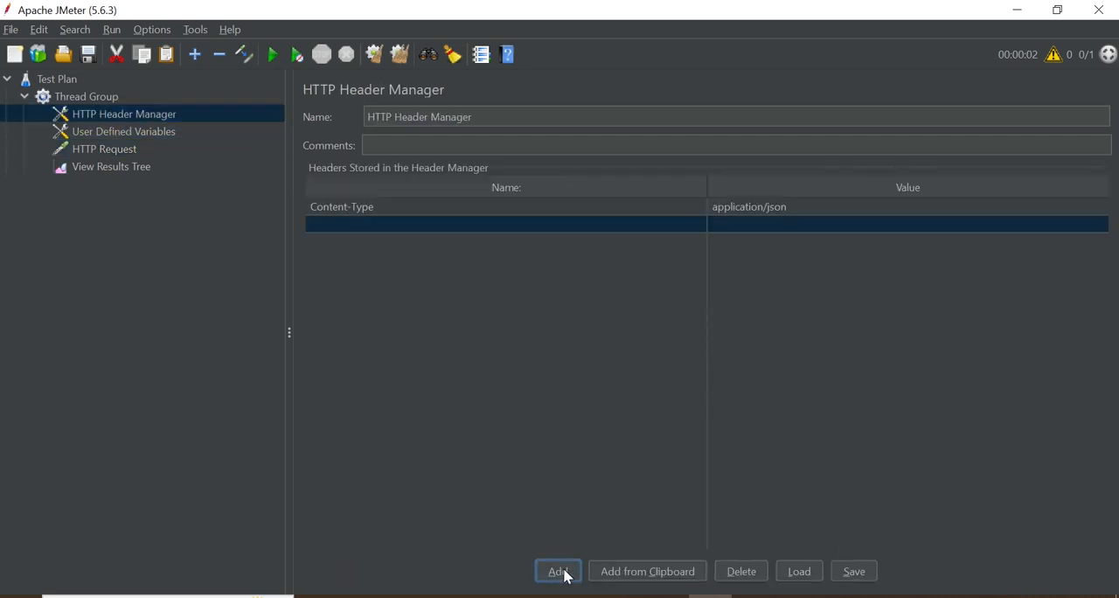
pyautogui.click(578, 596)
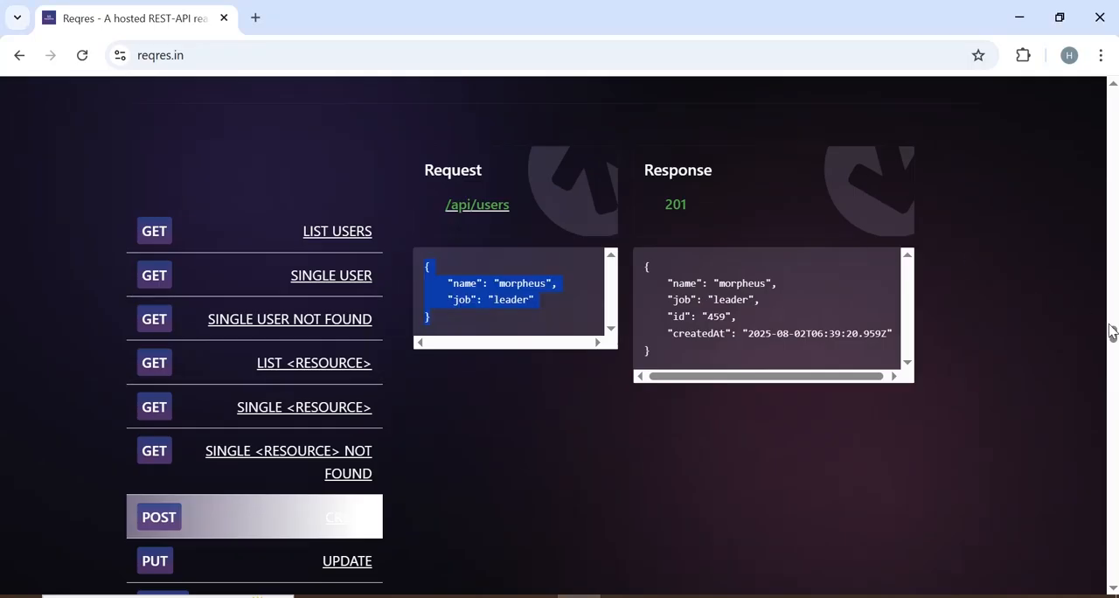
pyautogui.moveTo(1116, 334); pyautogui.dragTo(1108, 14)
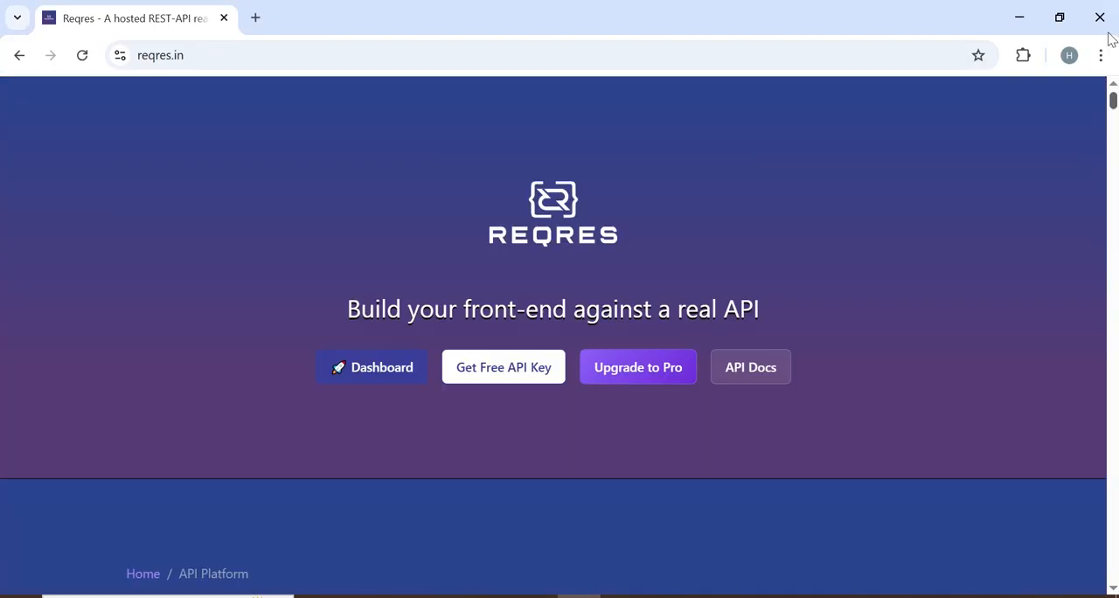
pyautogui.click(500, 367)
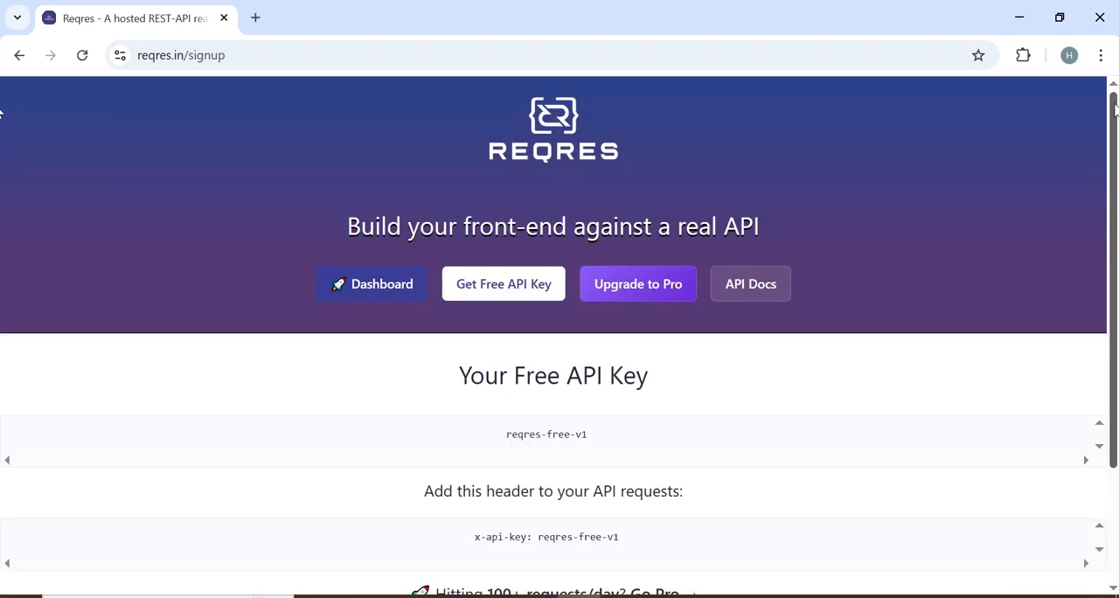
pyautogui.moveTo(1117, 111); pyautogui.dragTo(1117, 134)
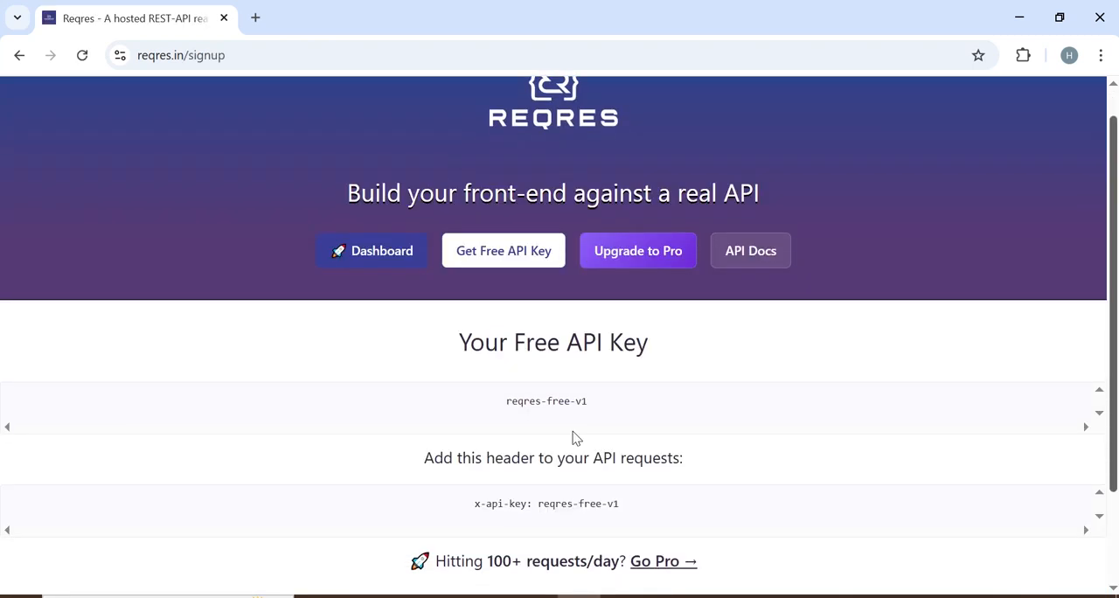
# Copy the header name x-api-key from the reqres.in page into the HTTP Header Manager's second row, adding another empty row below it
pyautogui.moveTo(469, 507); pyautogui.dragTo(527, 507)
pyautogui.hotkey('ctrl', 'c')
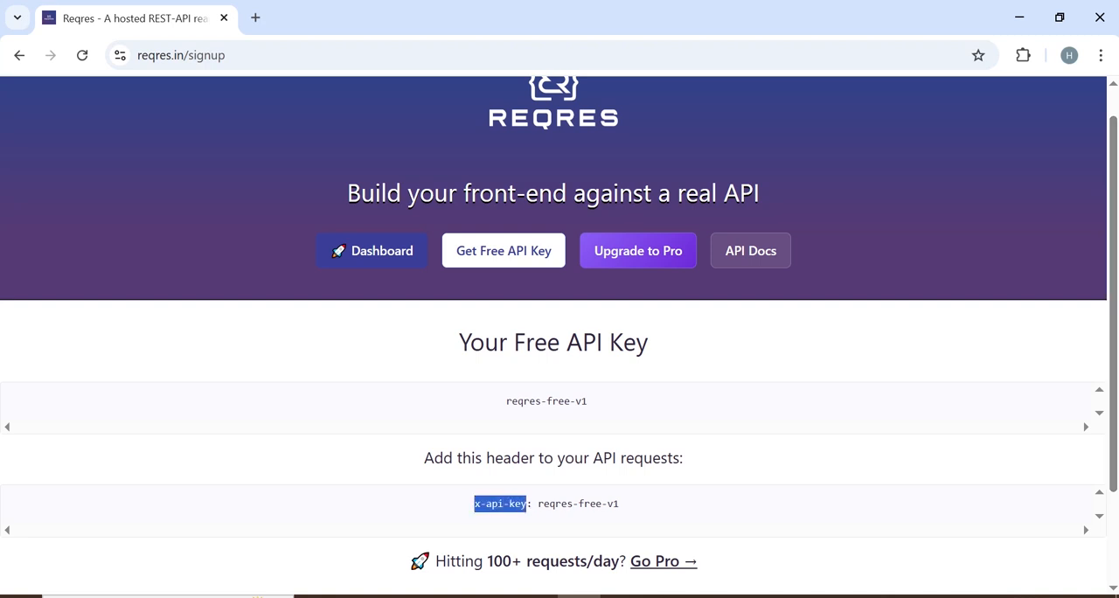
pyautogui.click(709, 594)
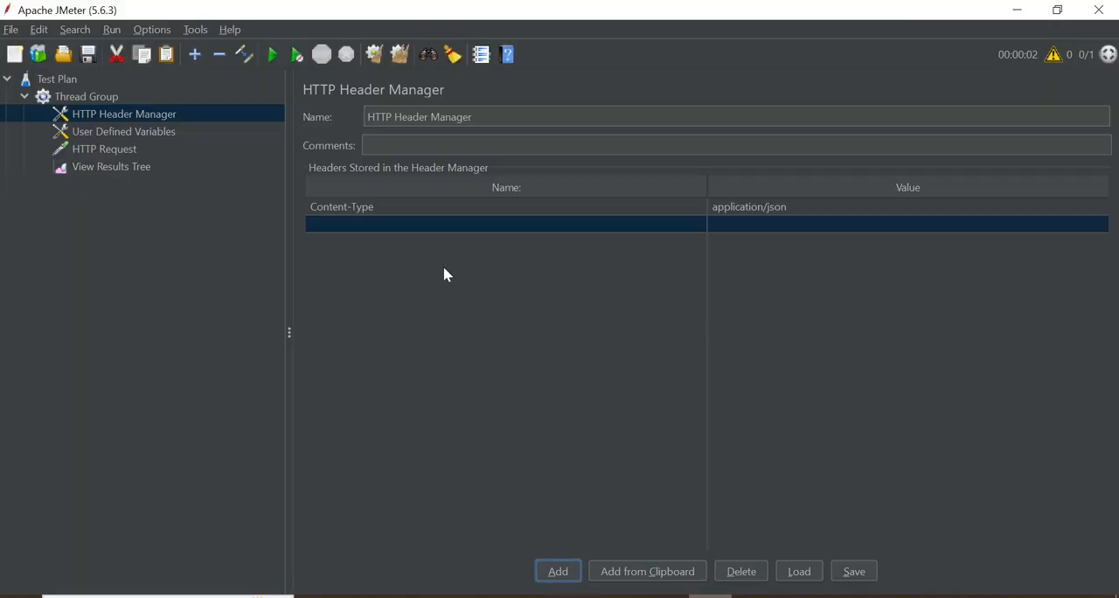
pyautogui.click(557, 573)
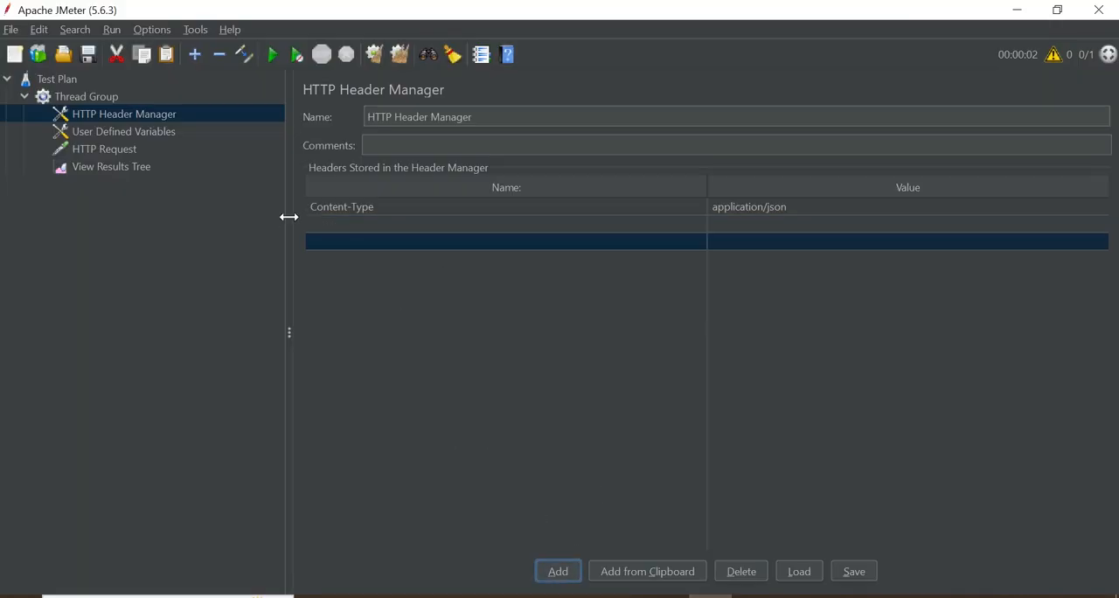
pyautogui.doubleClick(348, 223)
pyautogui.hotkey('ctrl', 'v')
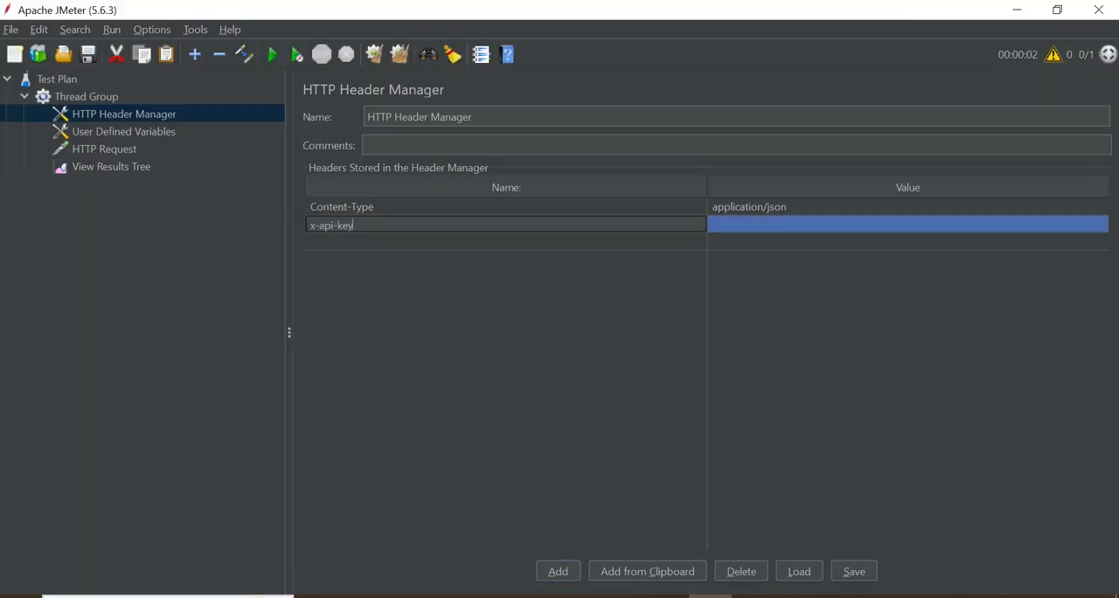
# Copy the free API key from the reqres.in page and paste it as the x-api-key header's value in JMeter
pyautogui.hotkey('alt', 'Tab')
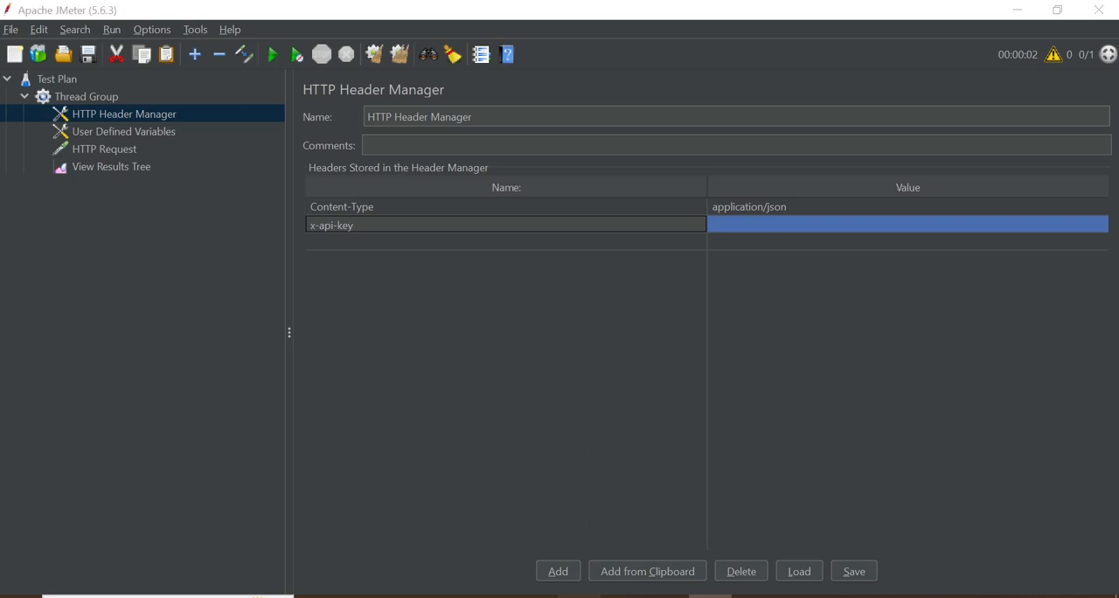
pyautogui.moveTo(537, 504); pyautogui.dragTo(626, 505)
pyautogui.hotkey('ctrl', 'c')
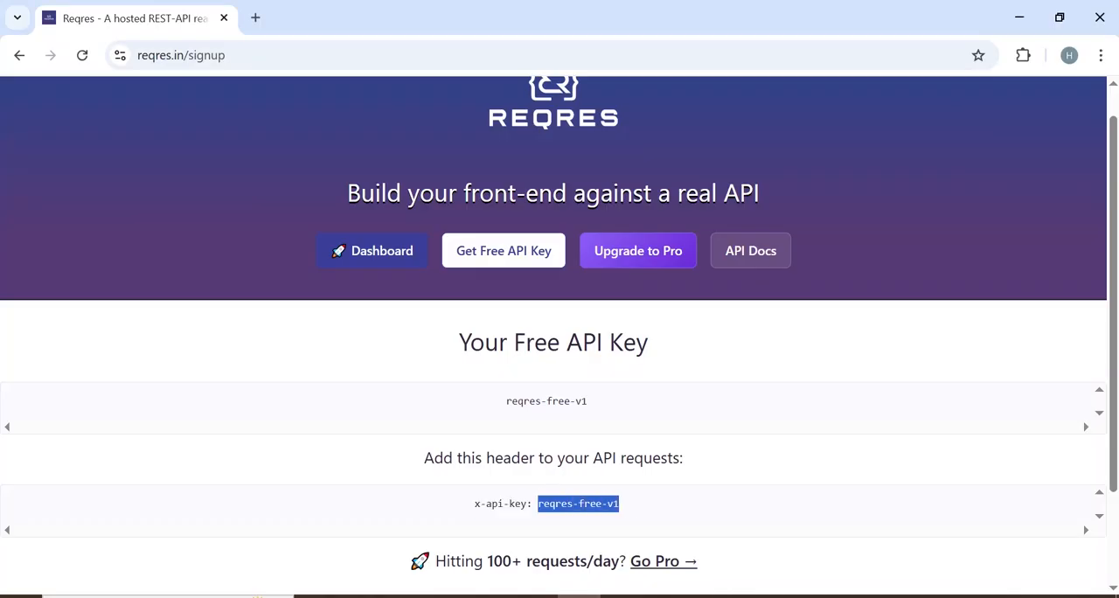
pyautogui.hotkey('alt', 'Tab')
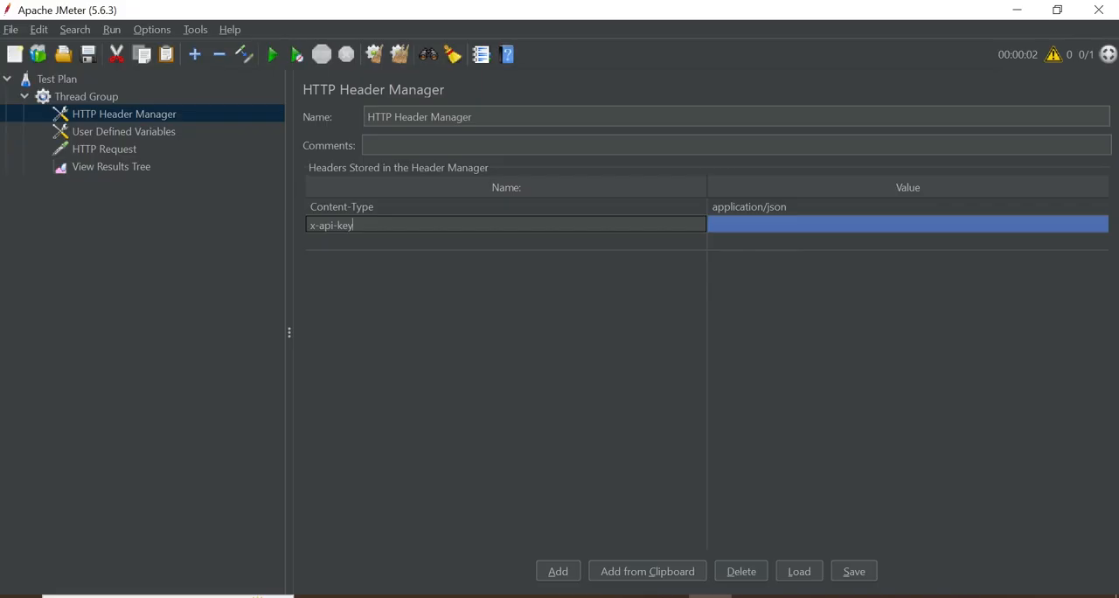
pyautogui.doubleClick(740, 225)
pyautogui.hotkey('ctrl', 'v')
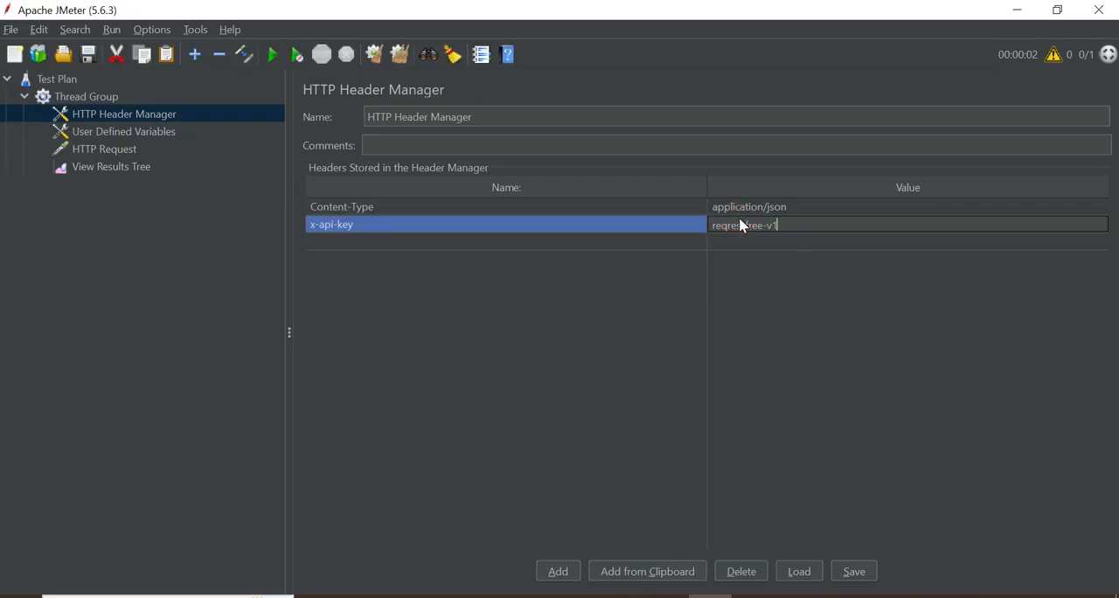
pyautogui.click(562, 241)
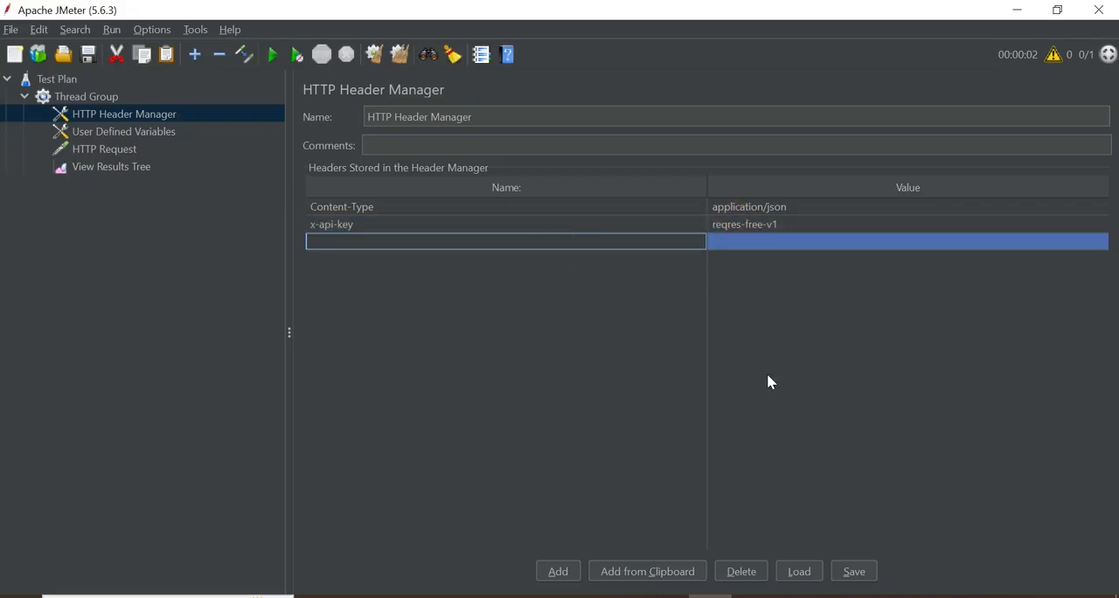
# Delete the empty third row from the HTTP Header Manager, and check the thread group settings and the remaining headers
pyautogui.click(743, 572)
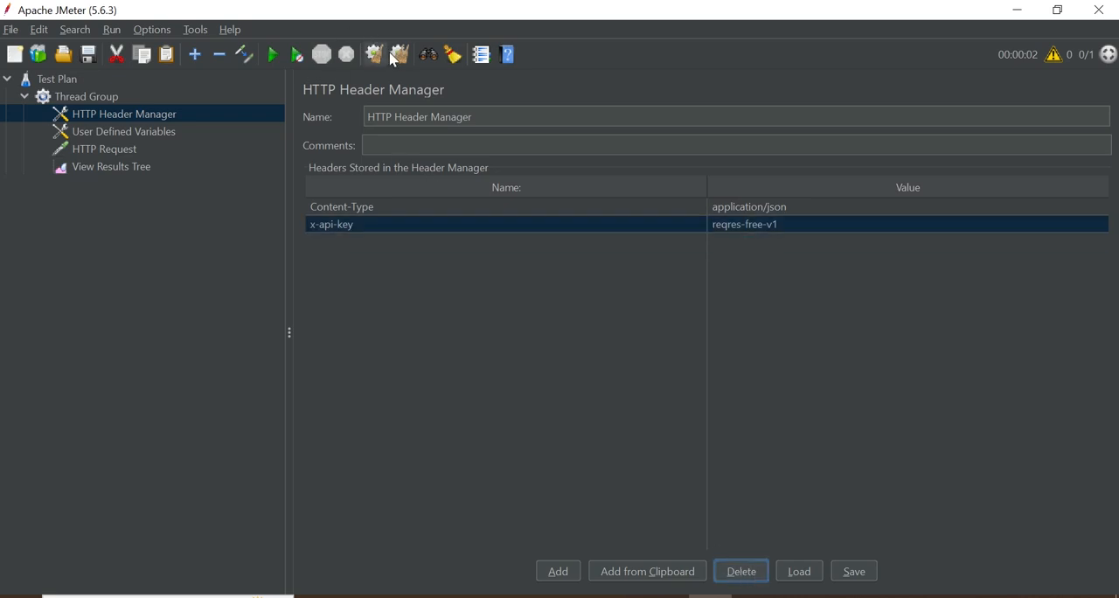
pyautogui.click(89, 97)
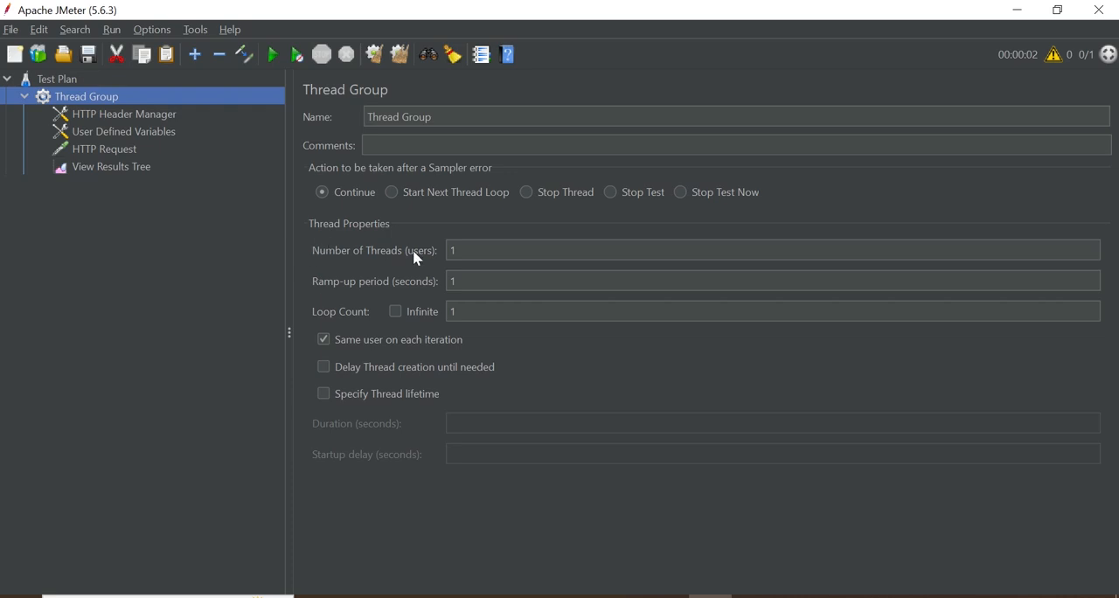
pyautogui.click(144, 117)
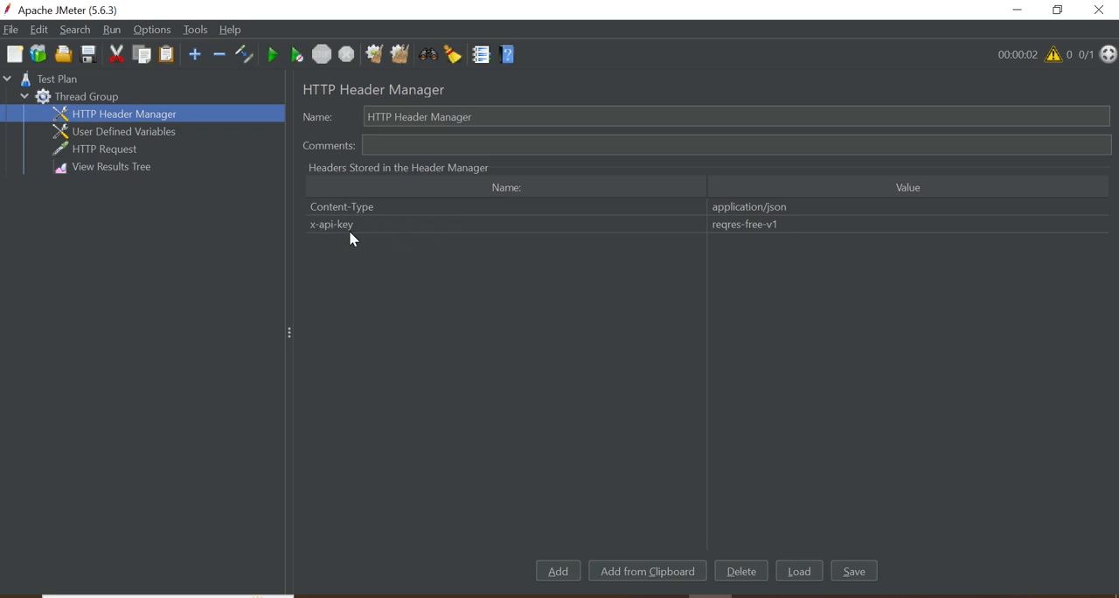
# Check the email variable's definition in User Defined Variables and its reference in the HTTP Request's JSON body
pyautogui.click(140, 133)
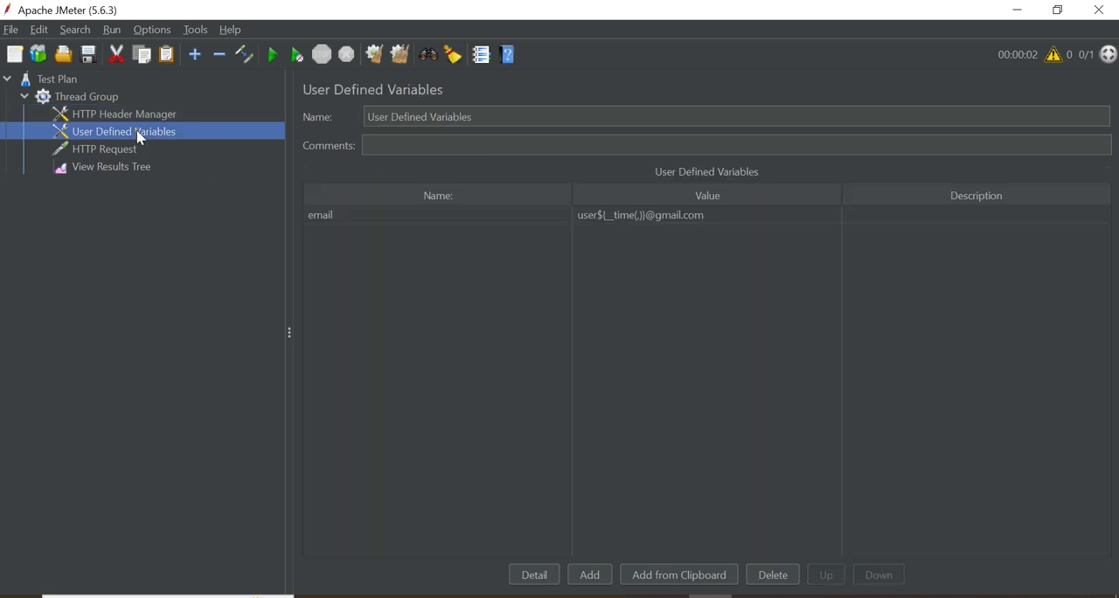
pyautogui.doubleClick(352, 213)
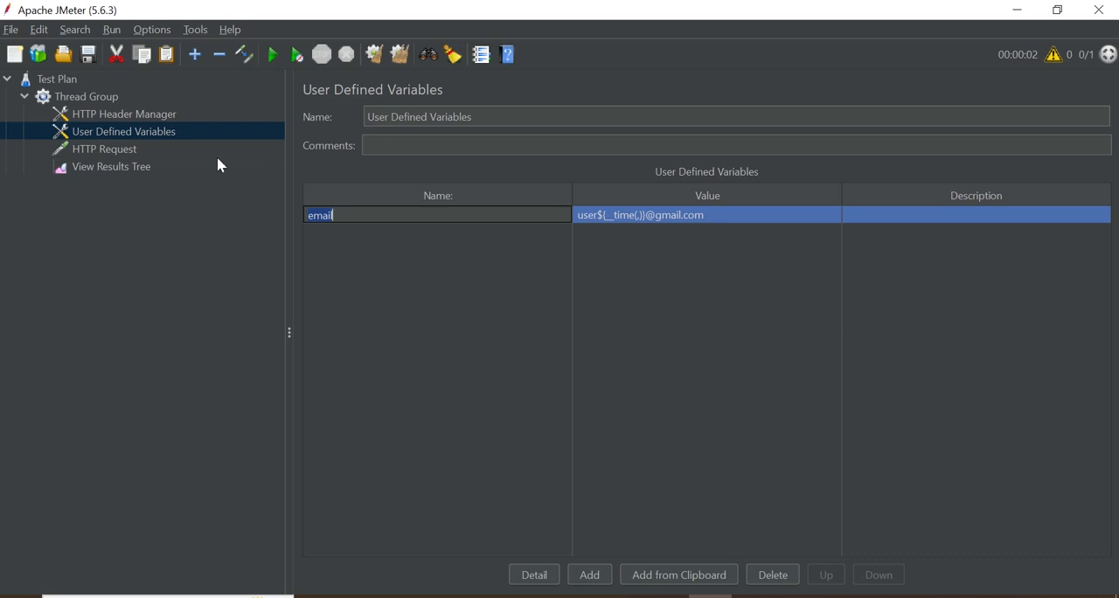
pyautogui.click(112, 150)
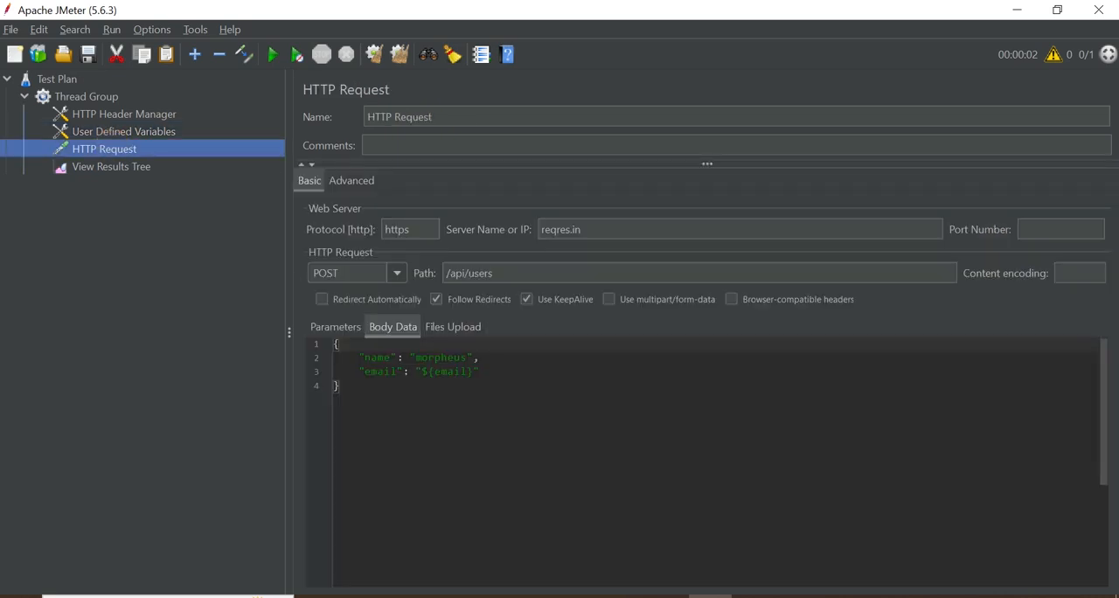
pyautogui.doubleClick(446, 371)
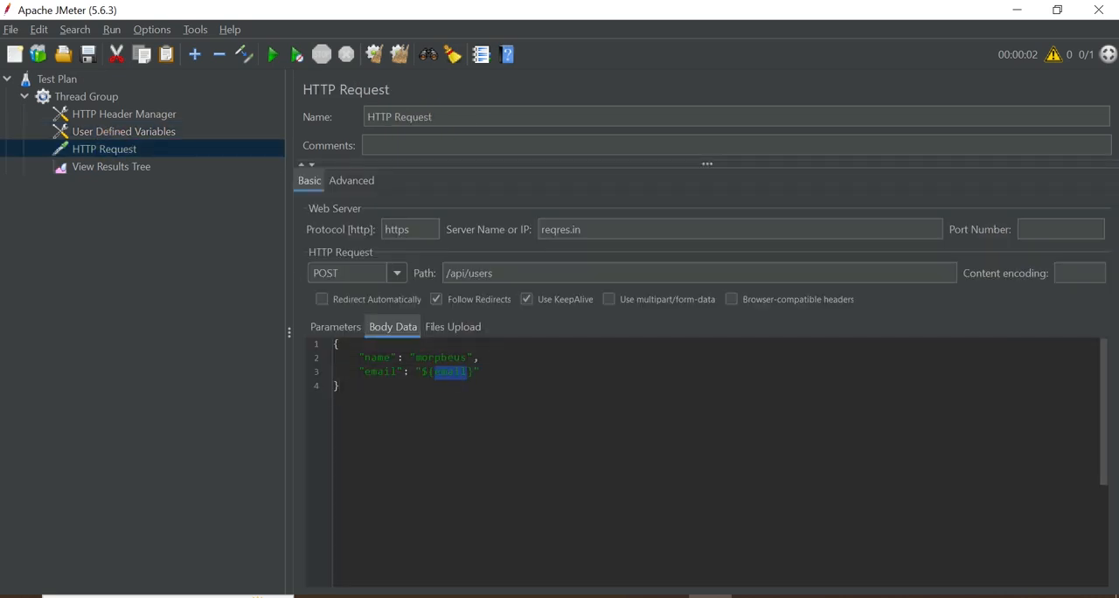
pyautogui.click(424, 373)
pyautogui.doubleClick(446, 372)
# Clear all earlier results from the View Results Tree and run the test plan without saving it
pyautogui.click(119, 175)
pyautogui.click(400, 57)
pyautogui.click(400, 58)
pyautogui.click(270, 56)
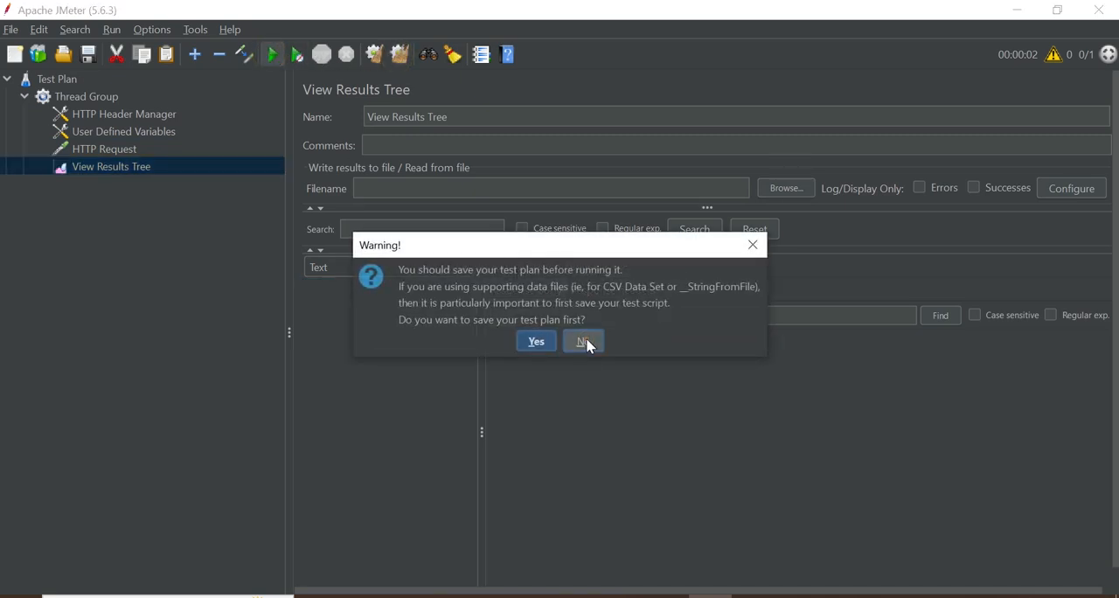
pyautogui.click(584, 342)
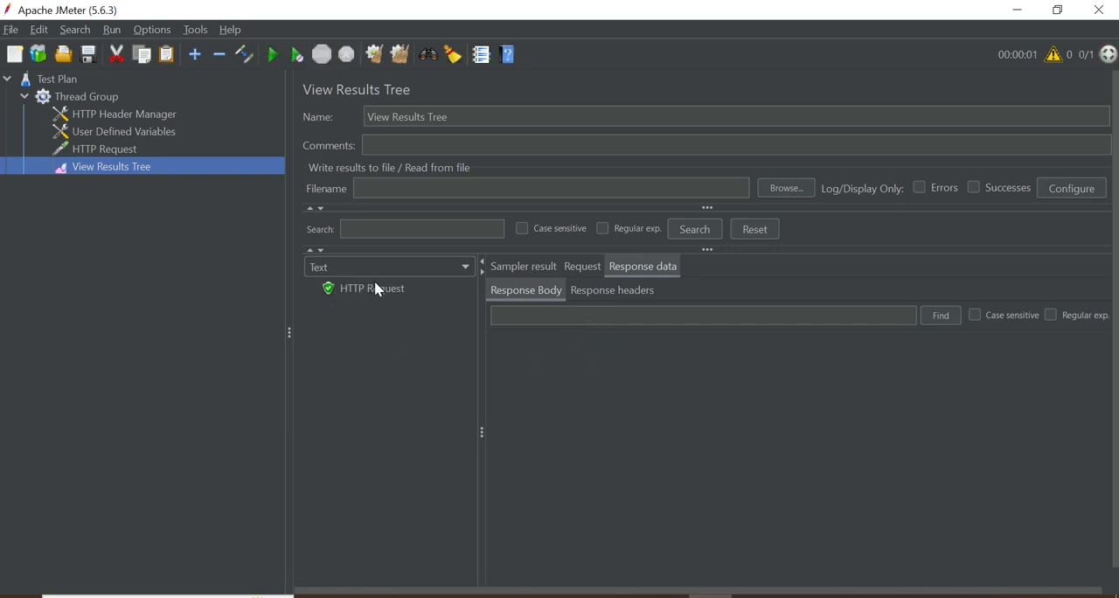
# Examine the HTTP Request sample's response body, request body with the generated email, and request headers
pyautogui.click(375, 290)
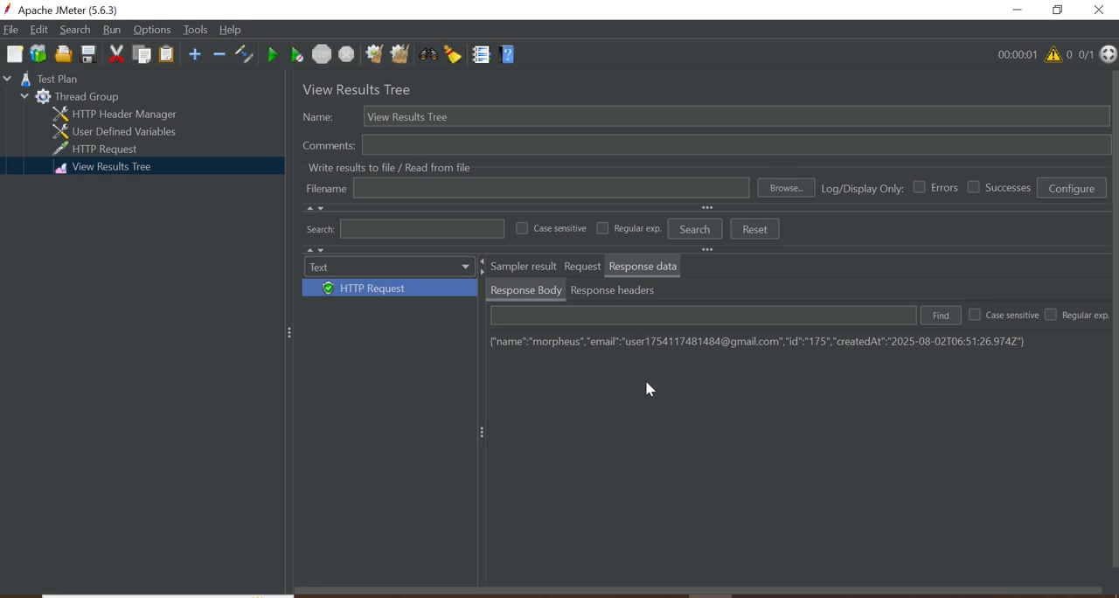
pyautogui.moveTo(628, 344); pyautogui.dragTo(791, 358)
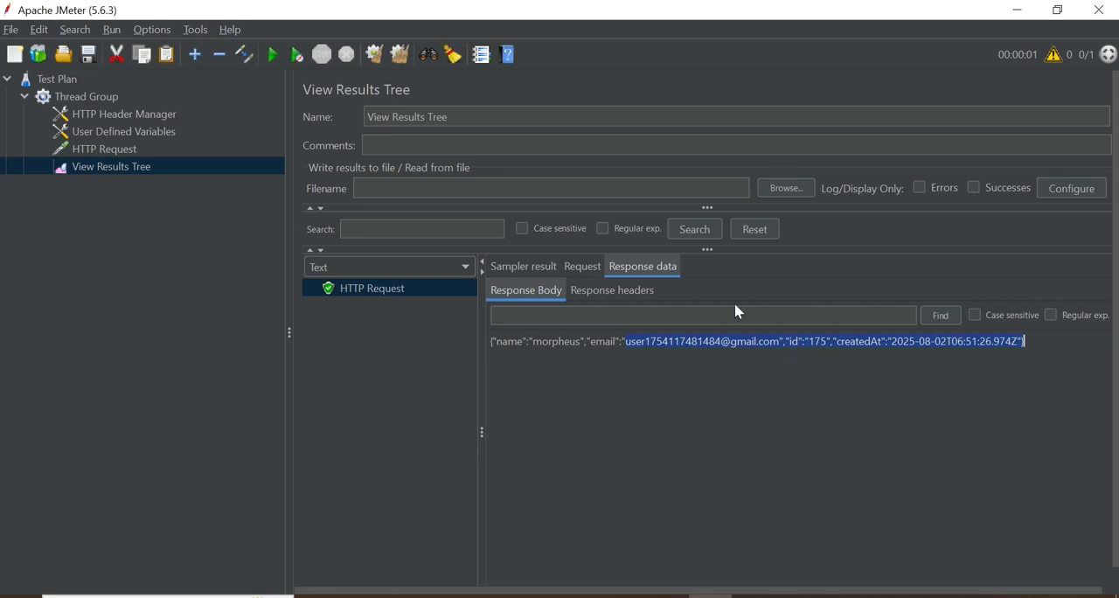
pyautogui.click(584, 271)
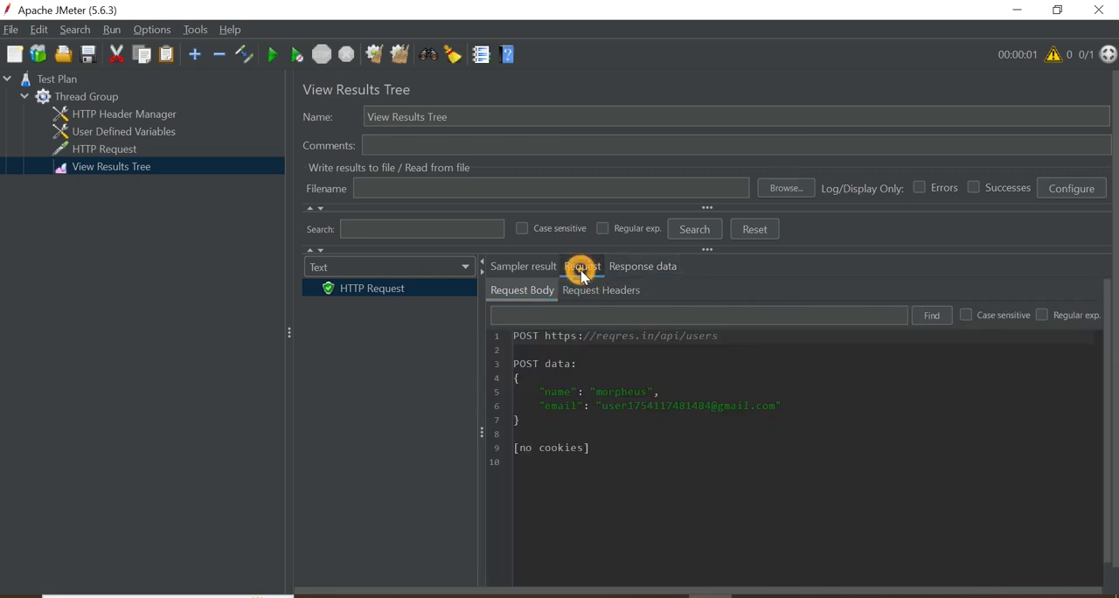
pyautogui.click(515, 338)
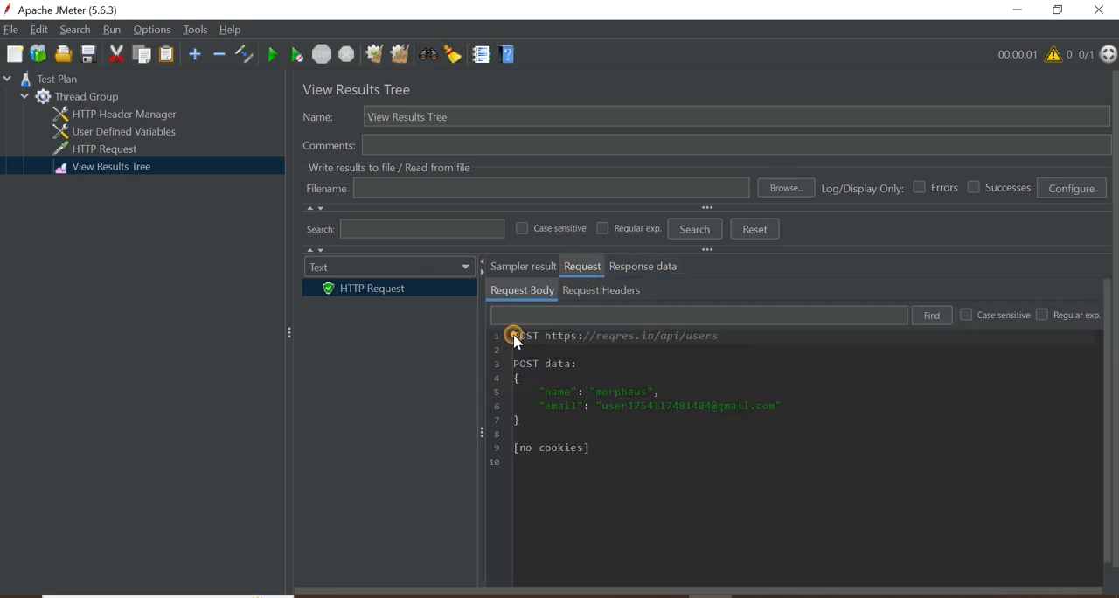
pyautogui.keyDown('shift'); pyautogui.click(732, 337); pyautogui.keyUp('shift')
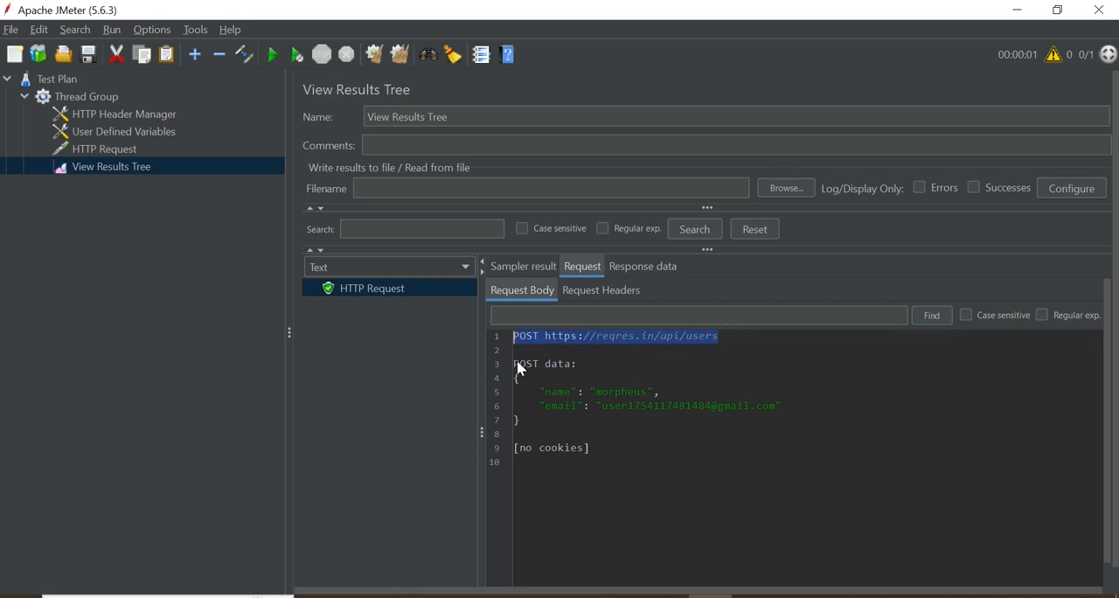
pyautogui.moveTo(516, 362); pyautogui.dragTo(649, 427)
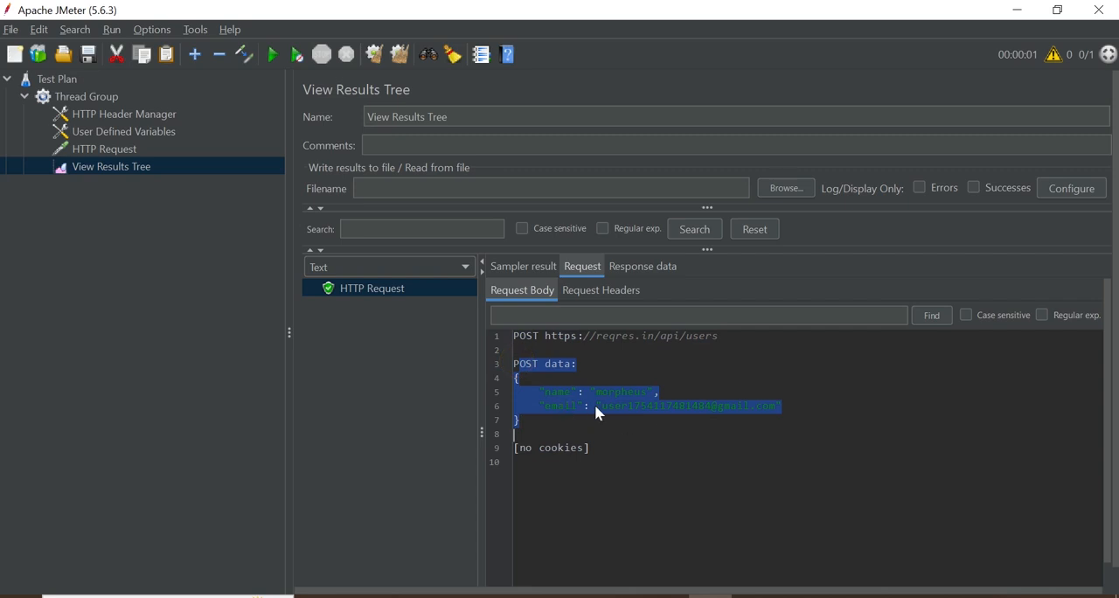
pyautogui.doubleClick(634, 400)
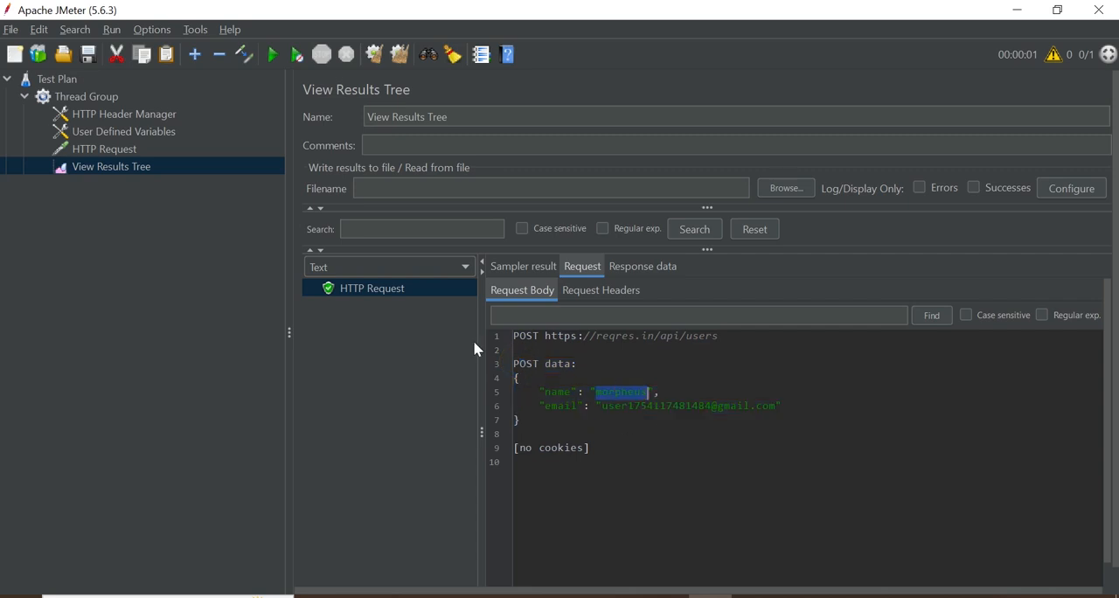
pyautogui.doubleClick(662, 405)
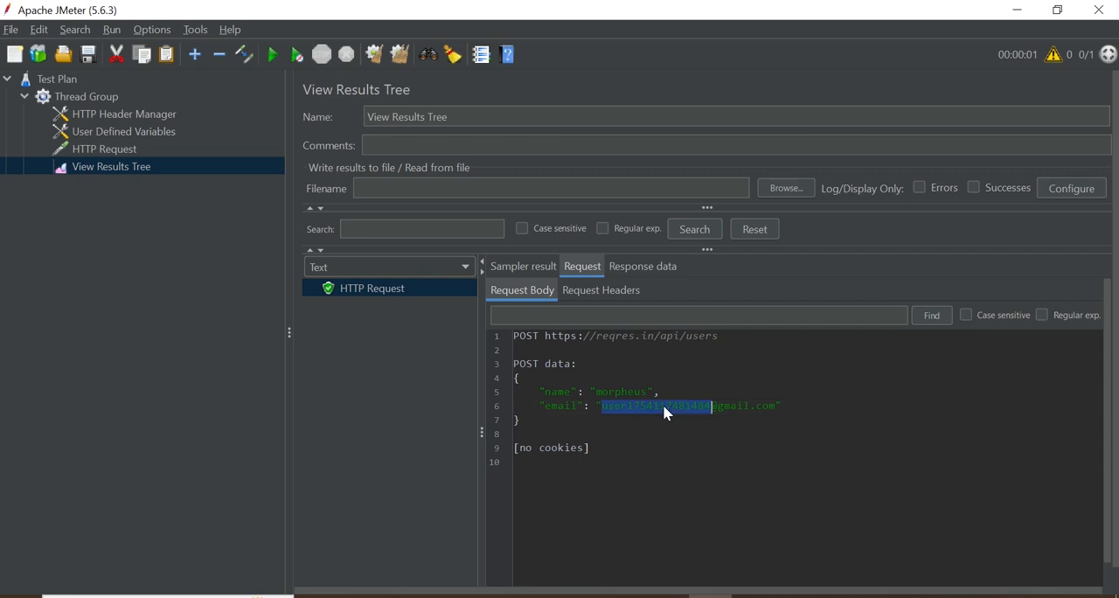
pyautogui.click(597, 291)
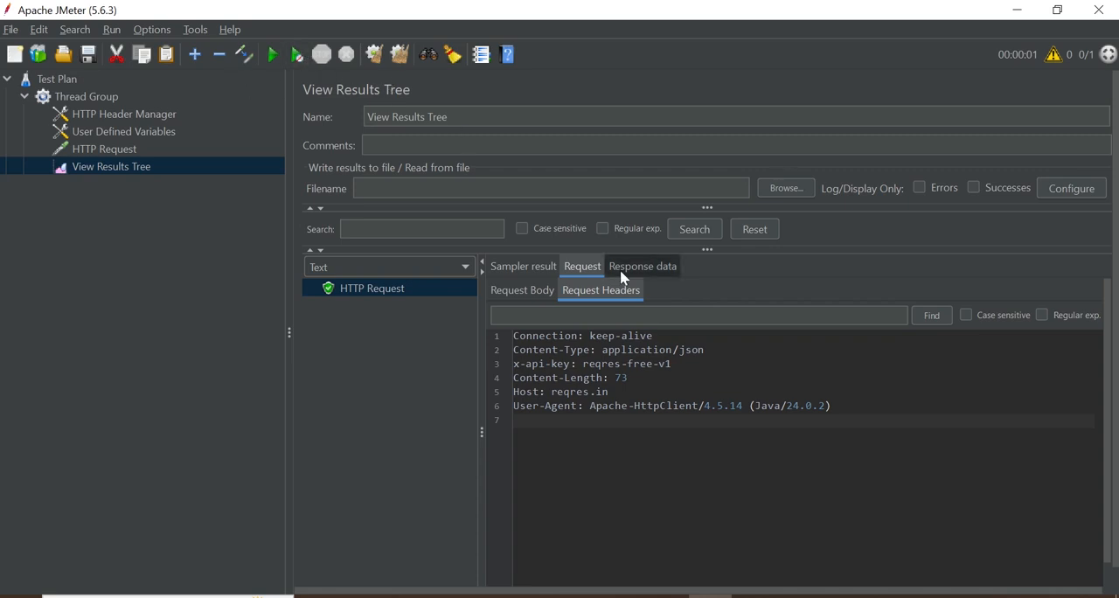
# Run the unsaved test plan a second time and show the new HTTP Request sample's response body
pyautogui.click(273, 55)
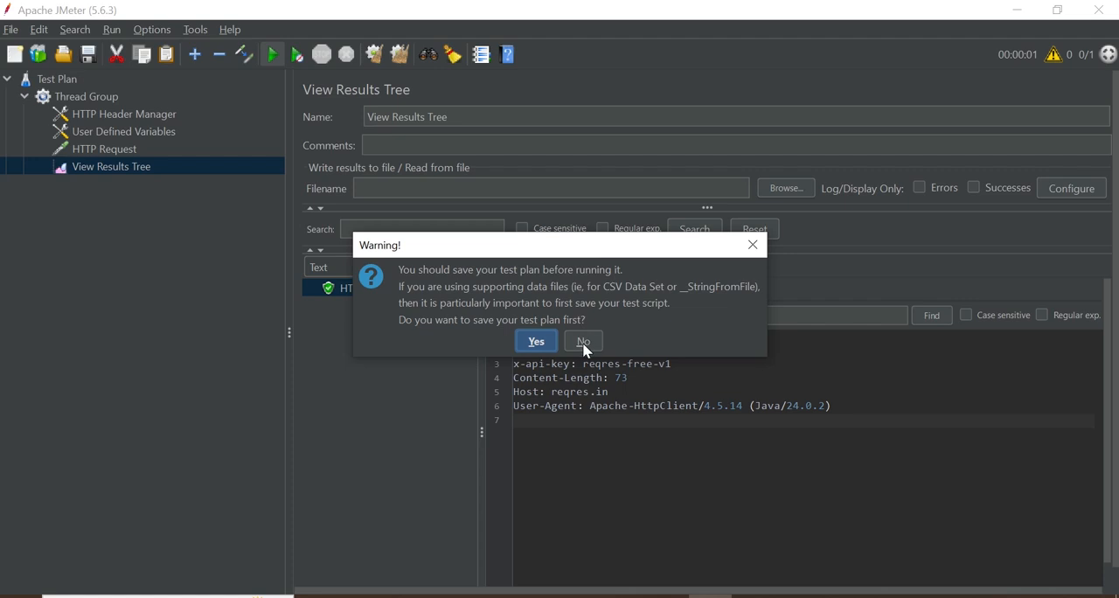
pyautogui.click(583, 341)
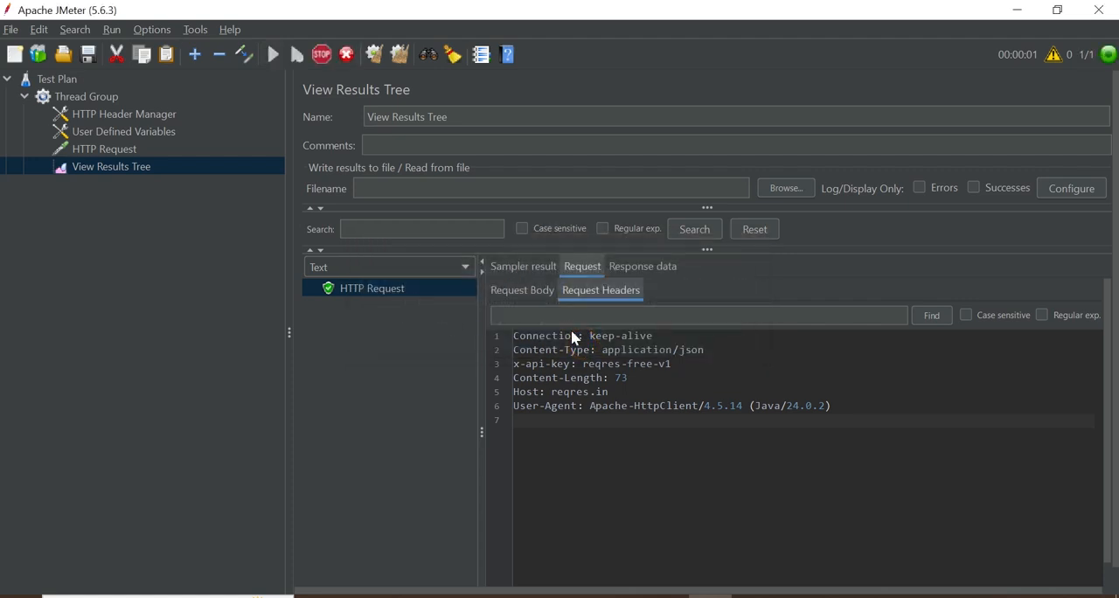
pyautogui.click(653, 268)
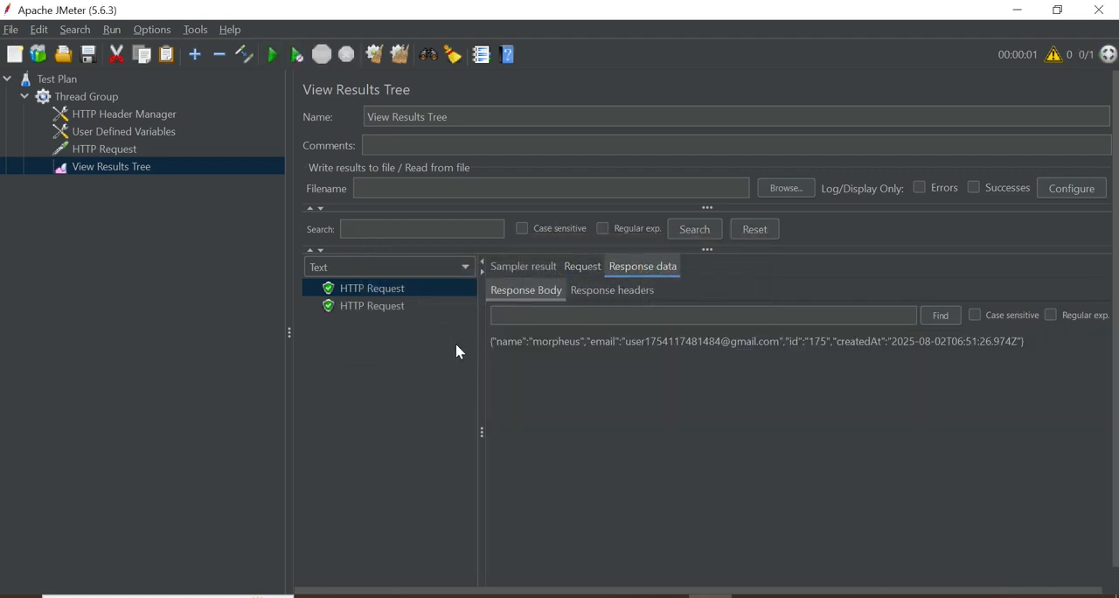
pyautogui.click(372, 311)
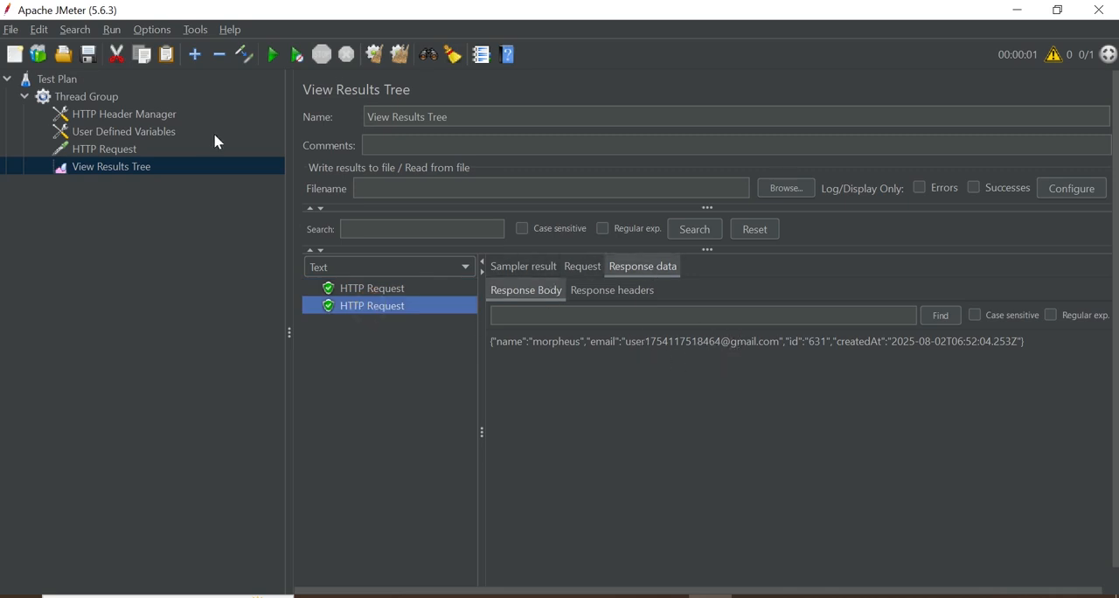
pyautogui.click(124, 117)
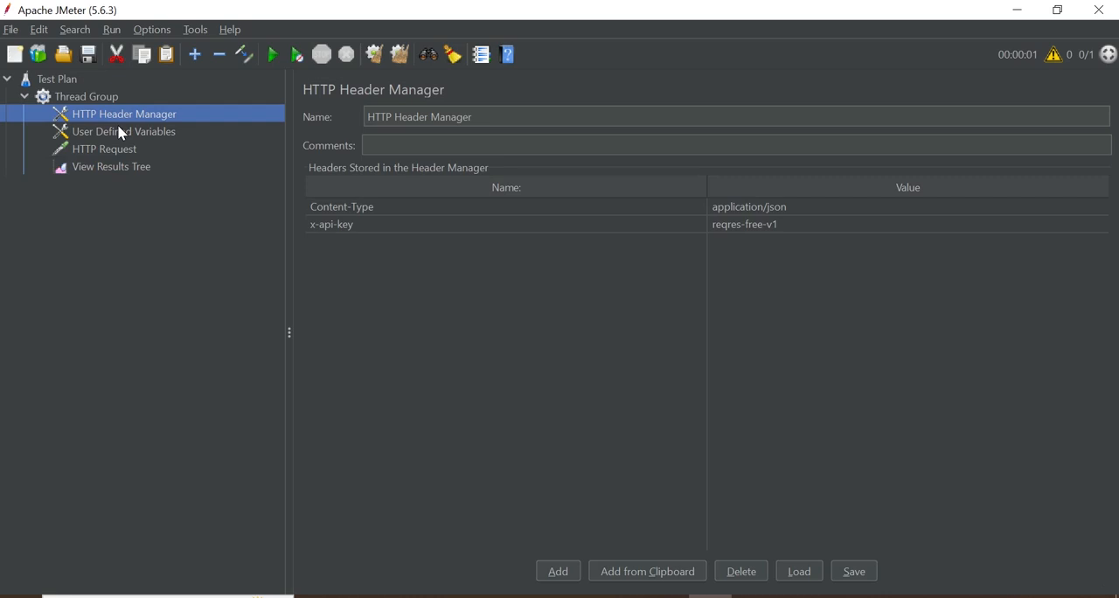
pyautogui.click(122, 133)
pyautogui.doubleClick(726, 212)
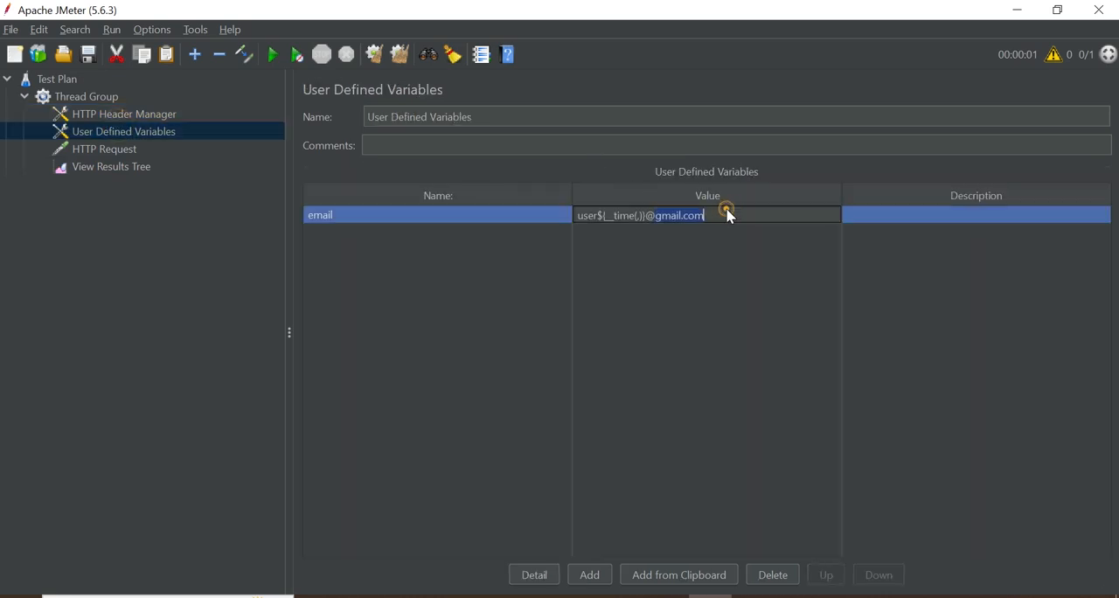
pyautogui.write('example')
# Run the test plan with the changed email domain without saving, and show the third sample's response body
pyautogui.click(274, 58)
pyautogui.click(584, 342)
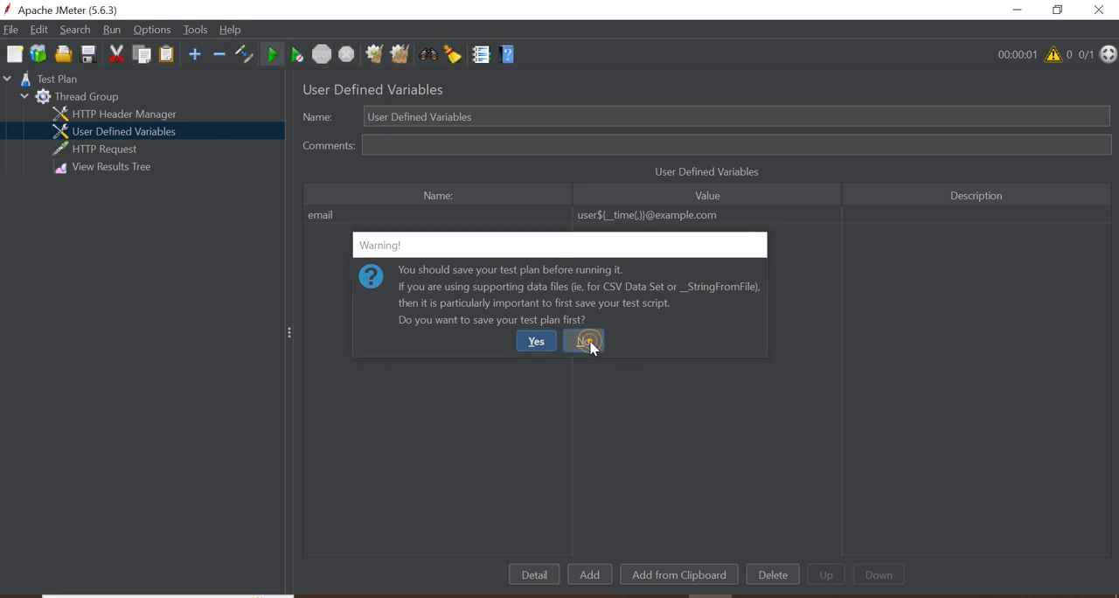
pyautogui.click(137, 167)
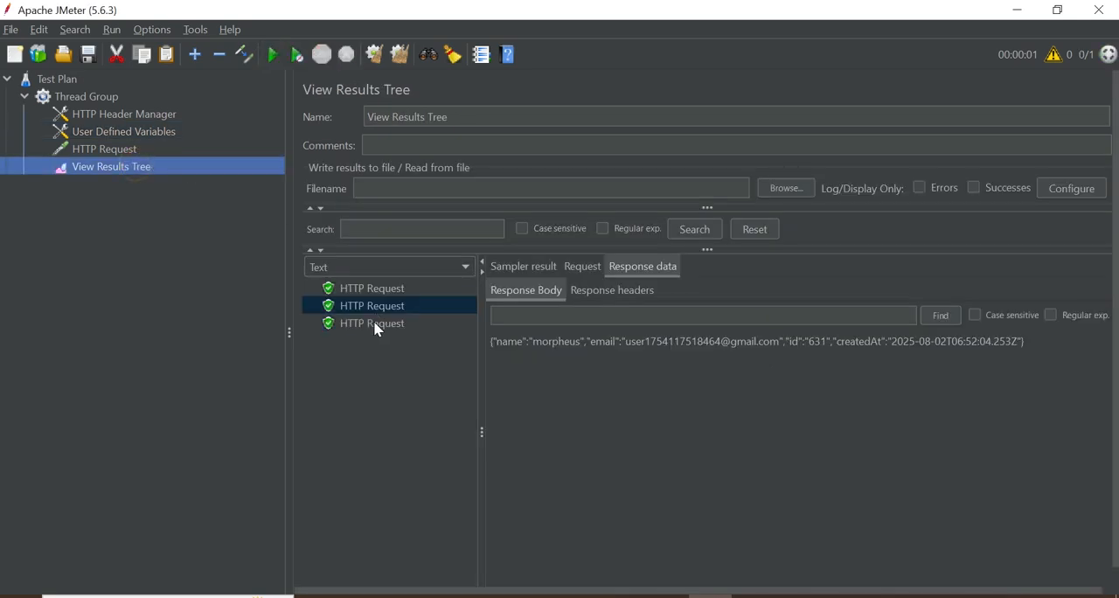
pyautogui.click(373, 322)
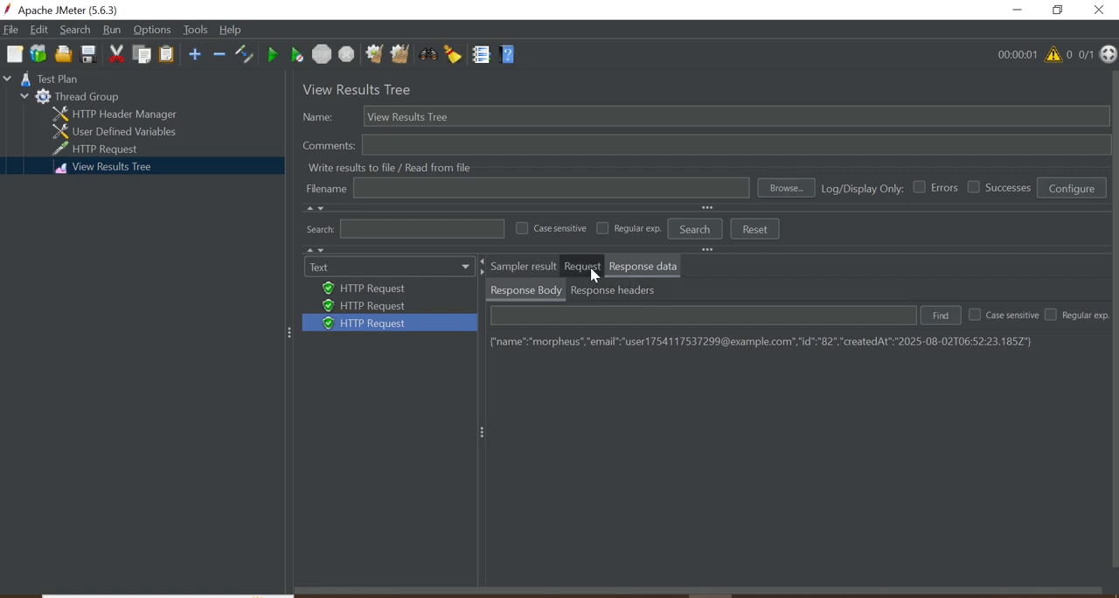
# Examine the third sample's response headers and sampler result, and minimize the reqres.in browser window
pyautogui.click(611, 290)
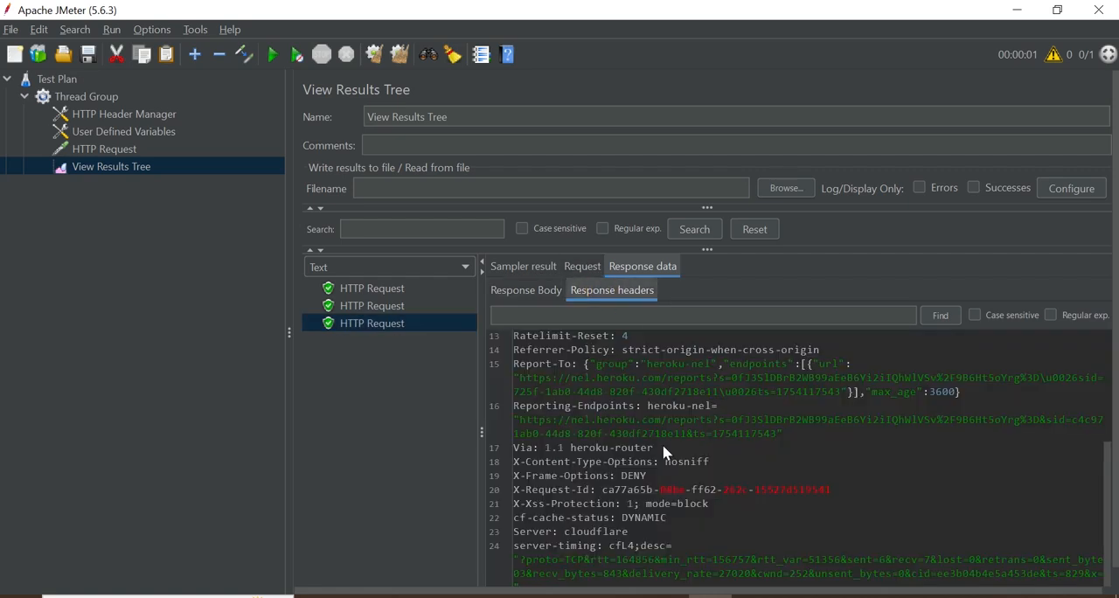
pyautogui.click(511, 269)
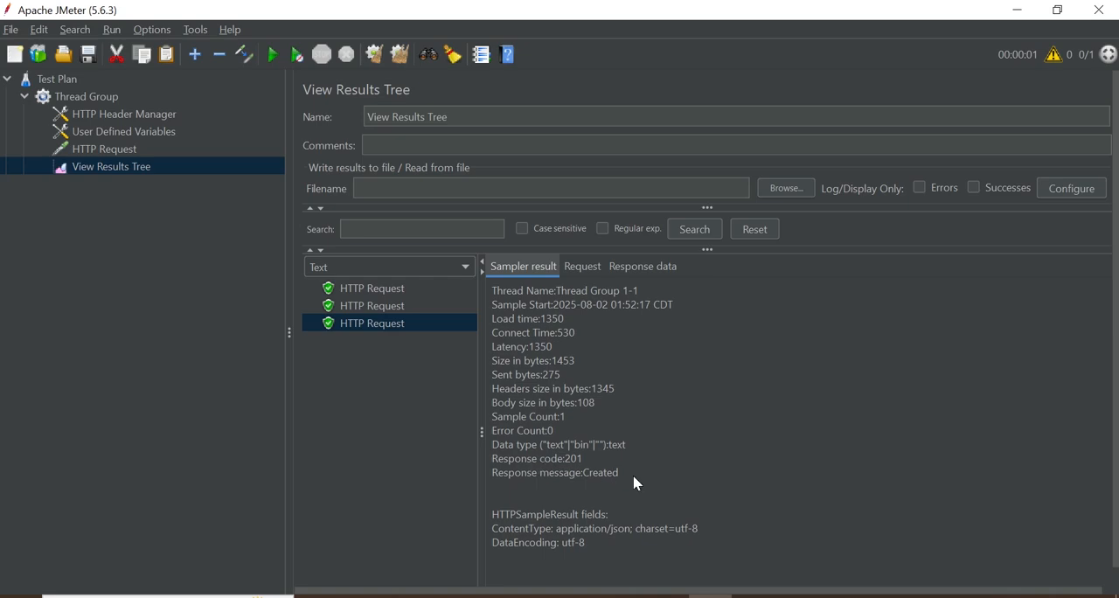
pyautogui.hotkey('alt', 'Tab')
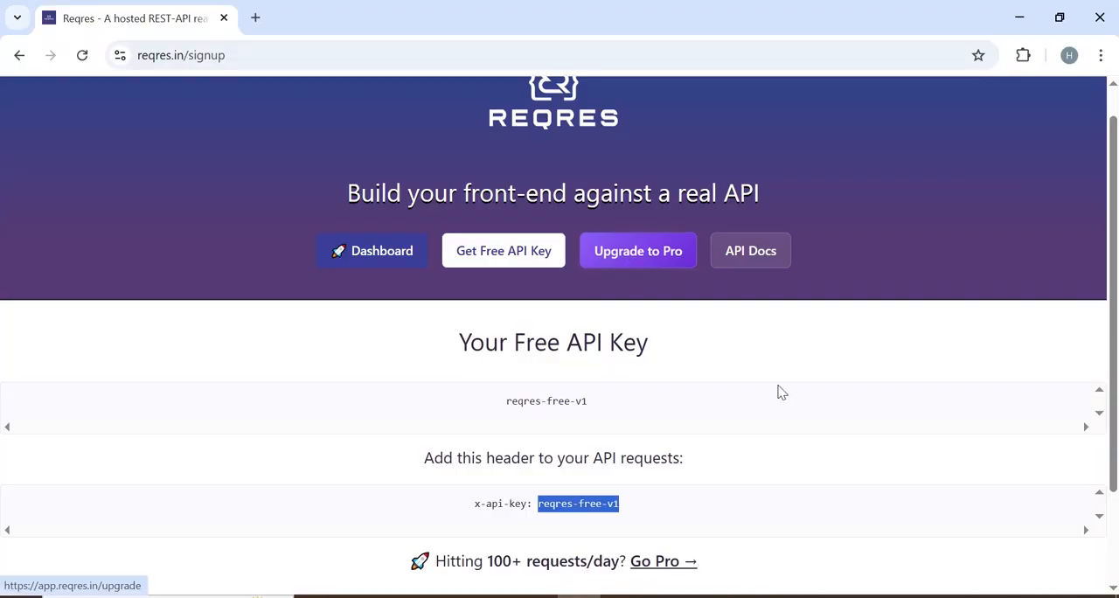
pyautogui.click(1020, 17)
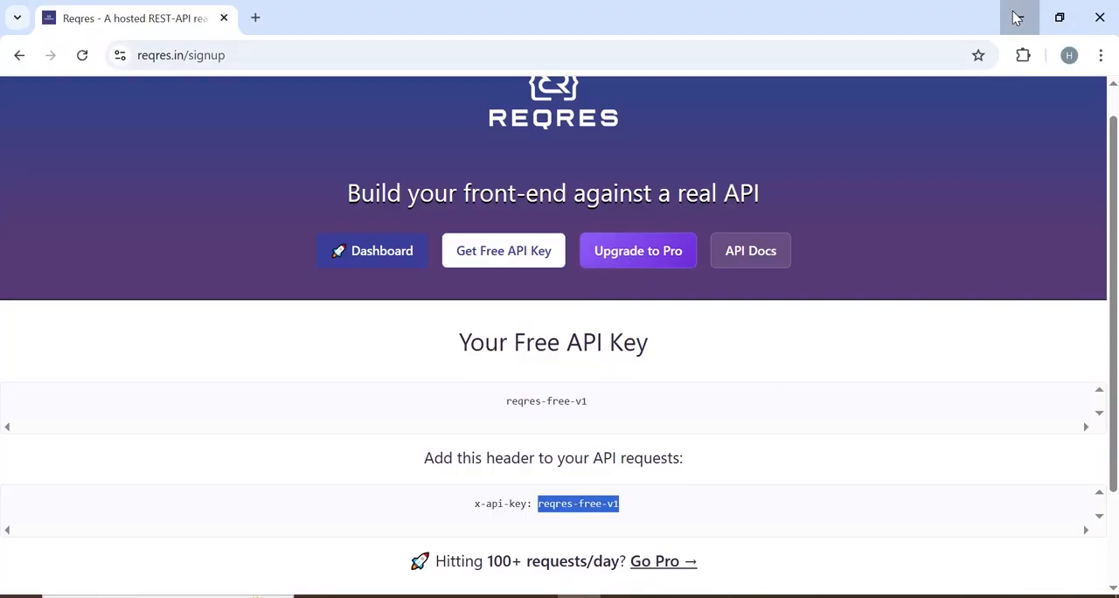